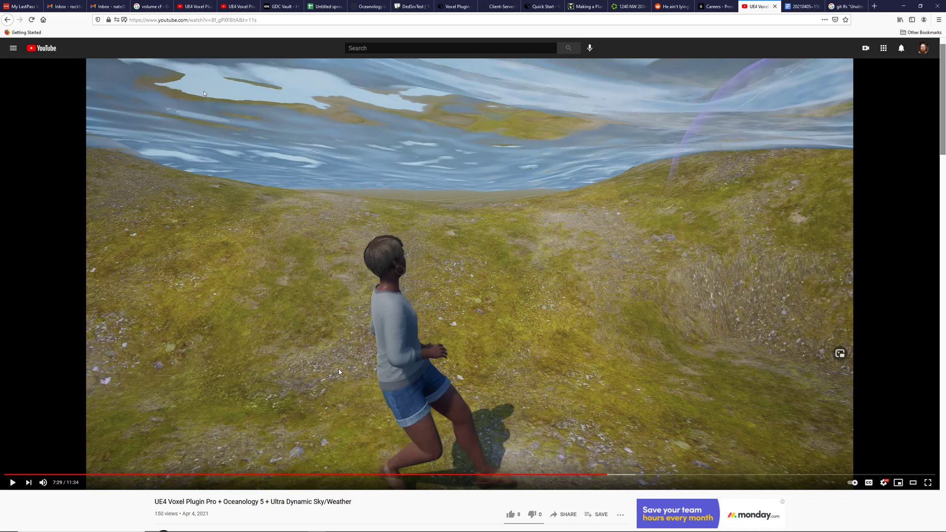
Read the viewer comment under the video about rain drops hitting the ground under water and missing underwater fog, caustics and light rays
scroll(339, 372, down, 2)
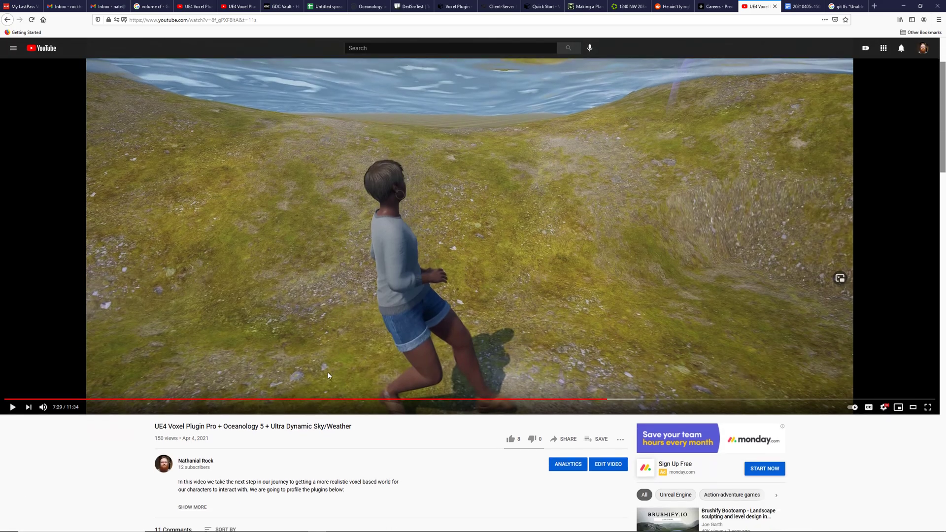
scroll(328, 376, down, 8)
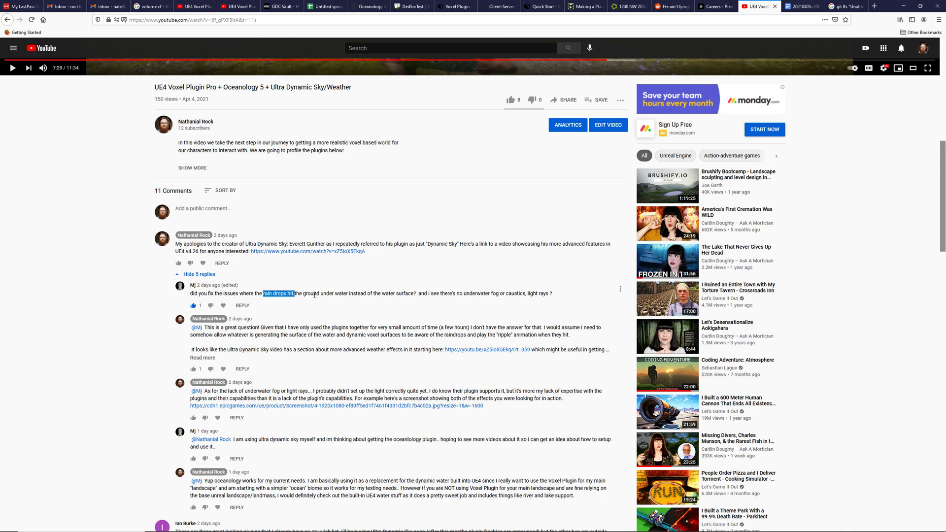
drag(326, 291, 414, 294)
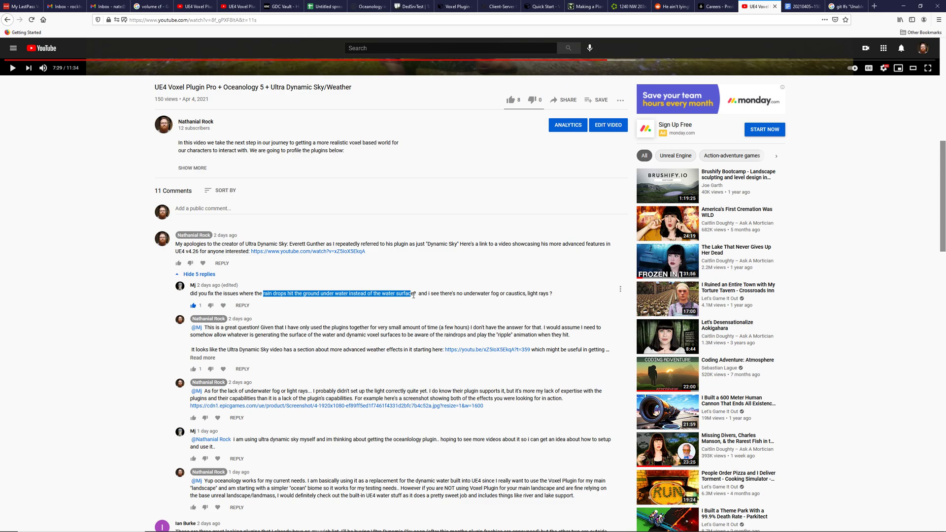
scroll(329, 268, up, 10)
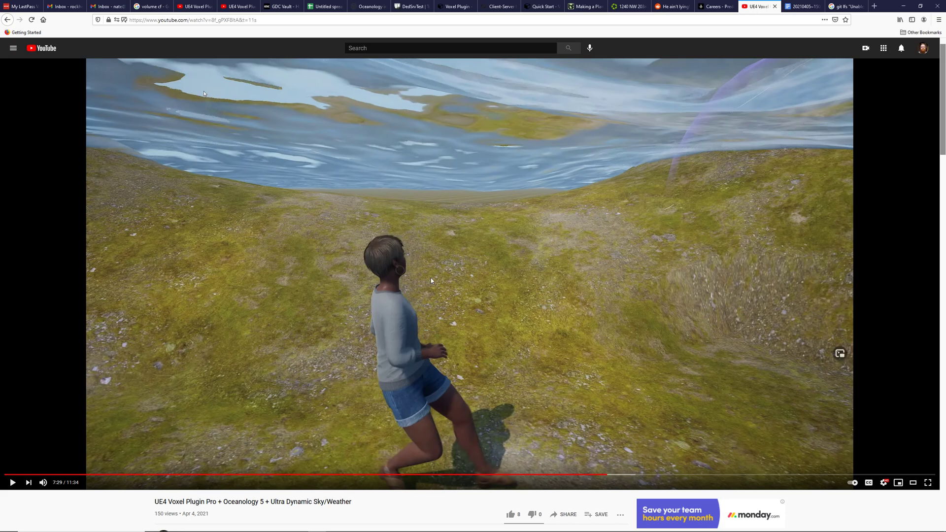
Switch to the Unreal Editor, filter the content folders for "ocean" and open Map_Caustics_And_GodRays from Maps/Characteristics, saving the current level
key(alt+Tab)
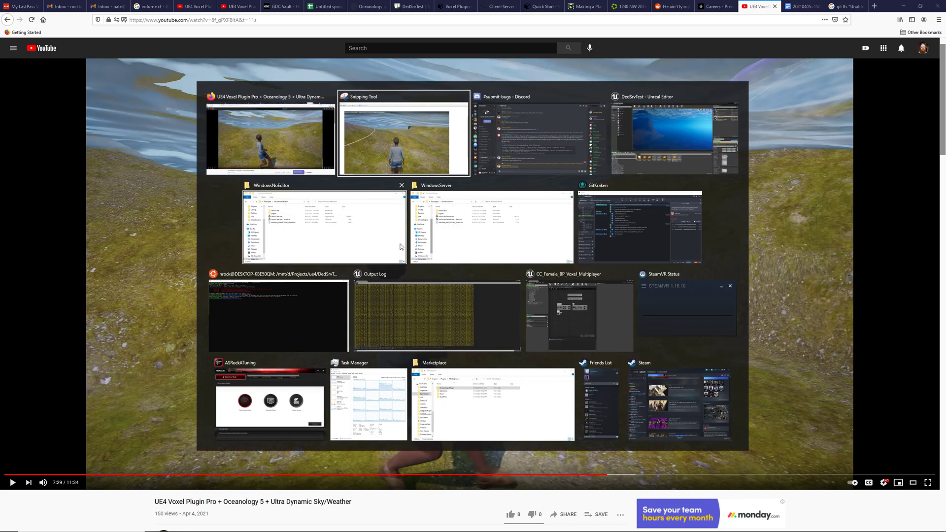
key(Tab)
key(Tab)
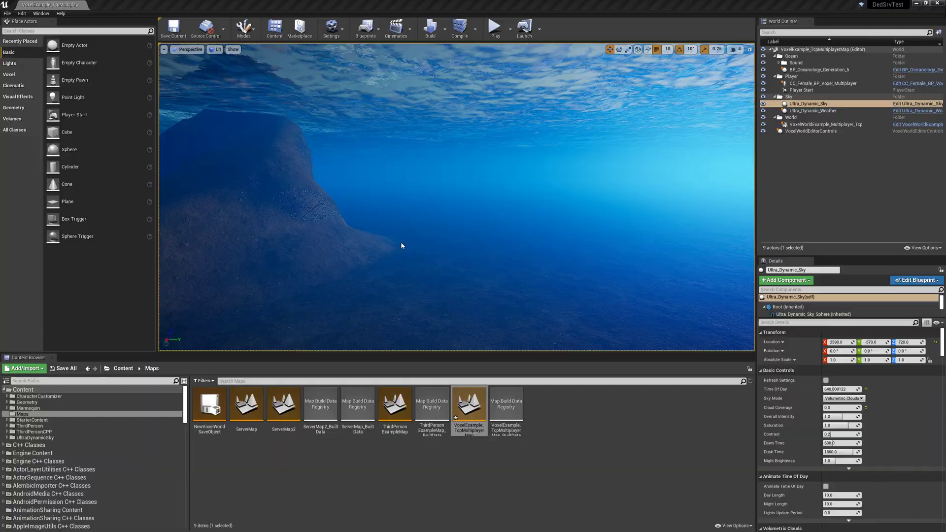
scroll(45, 387, down, 4)
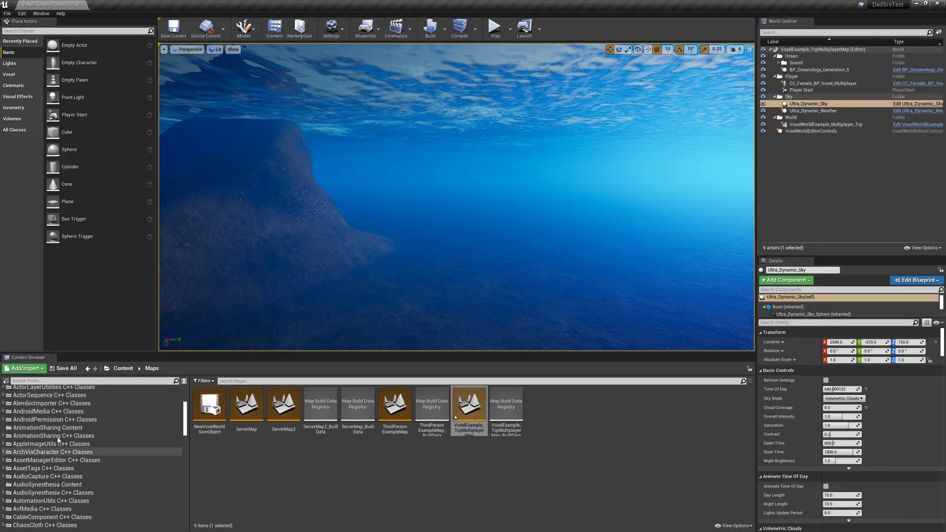
click(51, 383)
text(ocean)
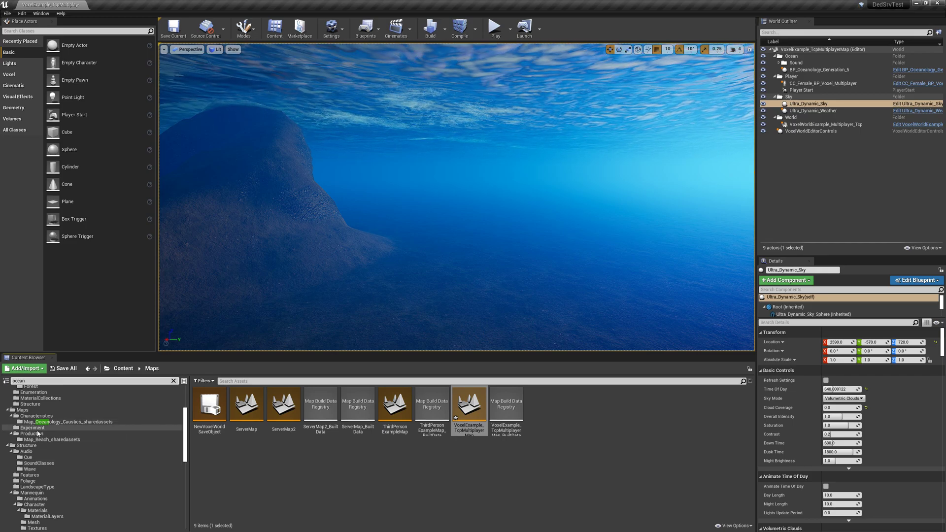
click(49, 428)
click(37, 416)
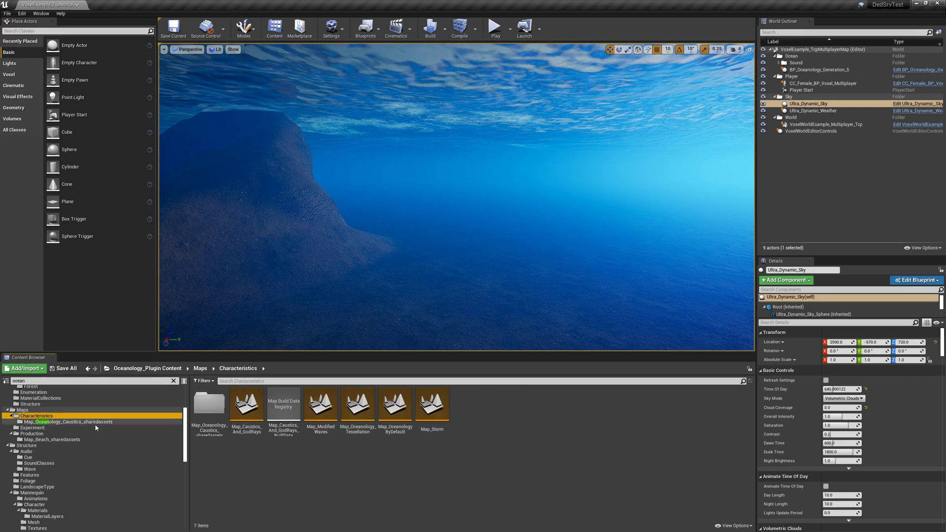
double_click(252, 414)
click(508, 338)
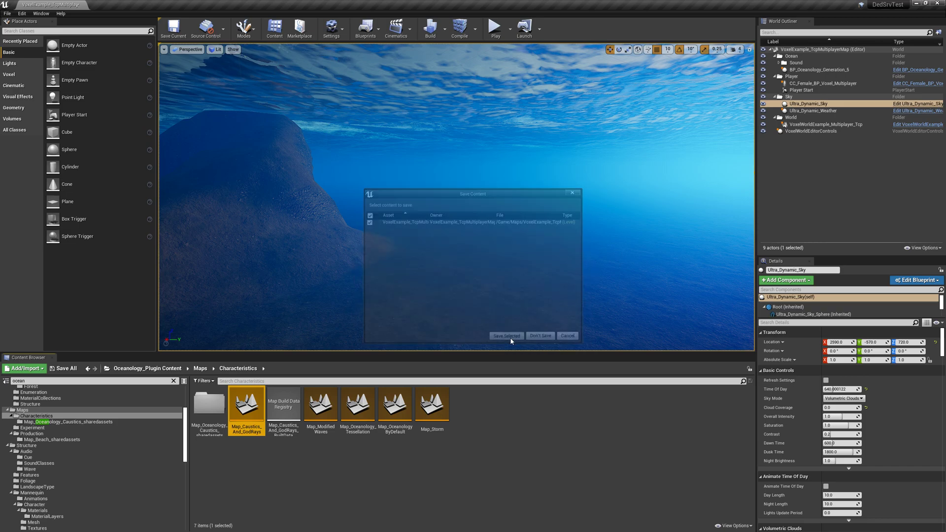
Examine the caustics, fog and light rays around the seabed, boat and rocks in the underwater scene
right_drag(526, 174, 394, 157)
right_drag(463, 173, 508, 202)
right_drag(362, 289, 349, 270)
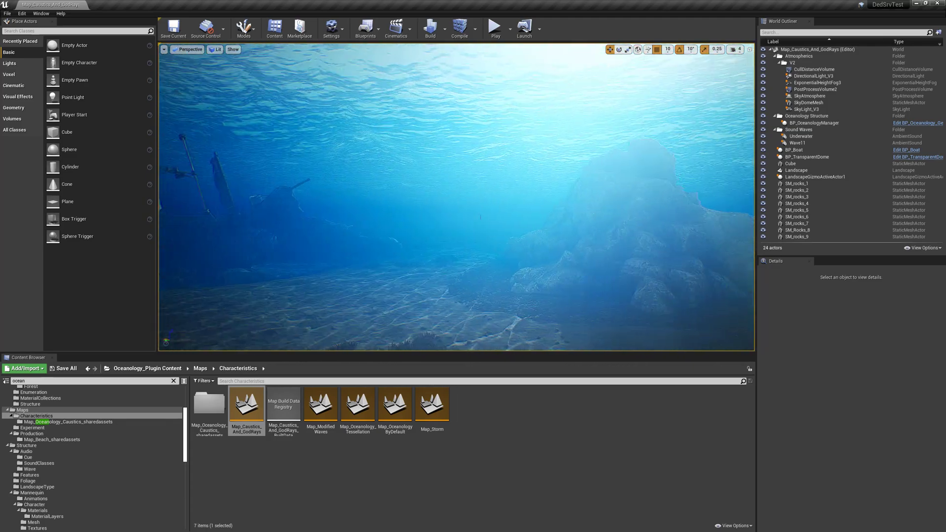
mouse_move(349, 270)
right_down()
mouse_move(360, 272)
mouse_move(351, 272)
right_up()
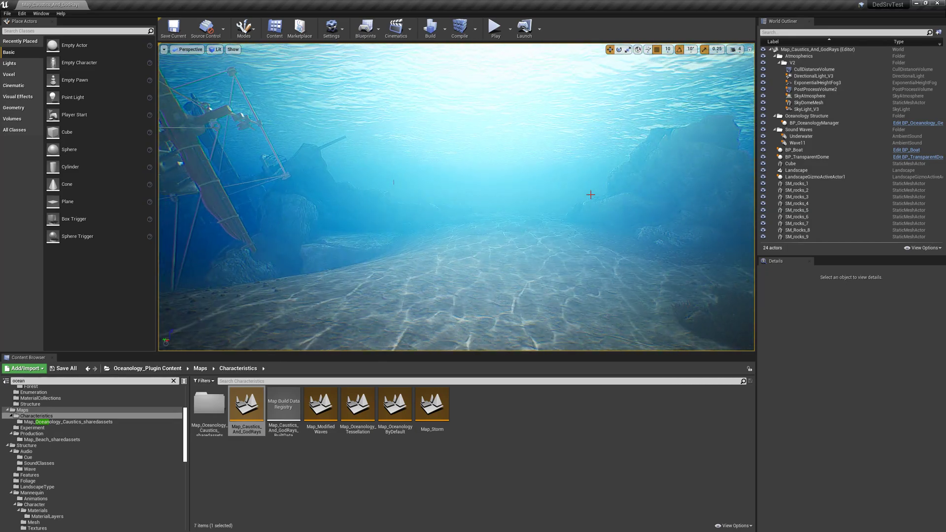
right_drag(351, 273, 375, 273)
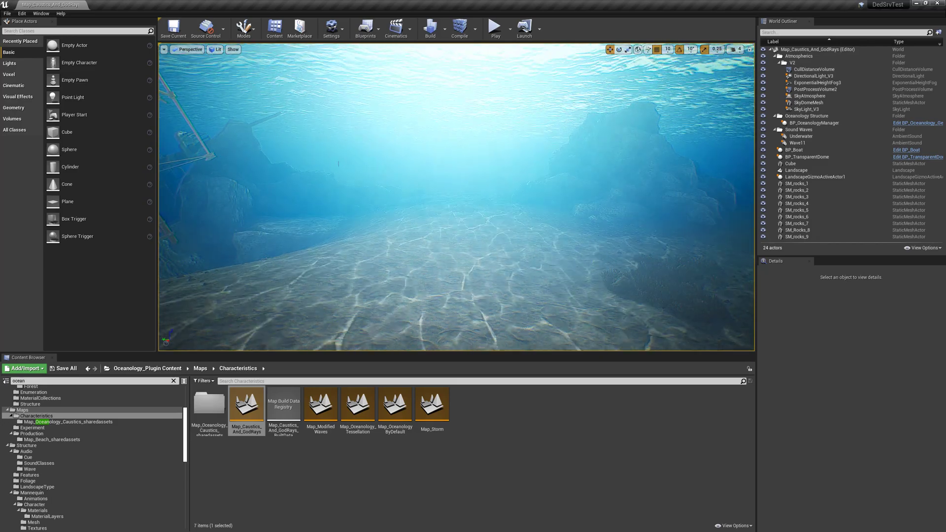
right_click(537, 195)
click(694, 6)
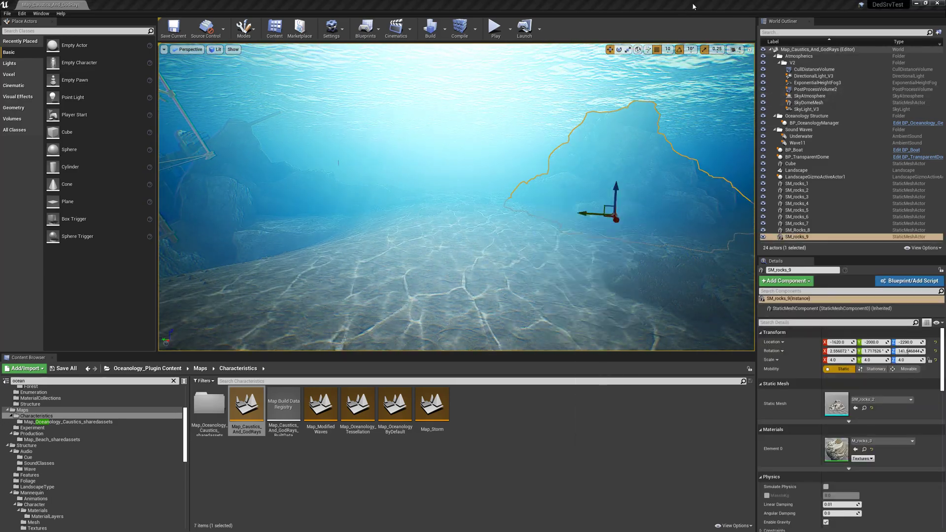
Toggle the visibility of ExponentialHeightFog3 to compare the underwater scene with and without height fog
click(808, 82)
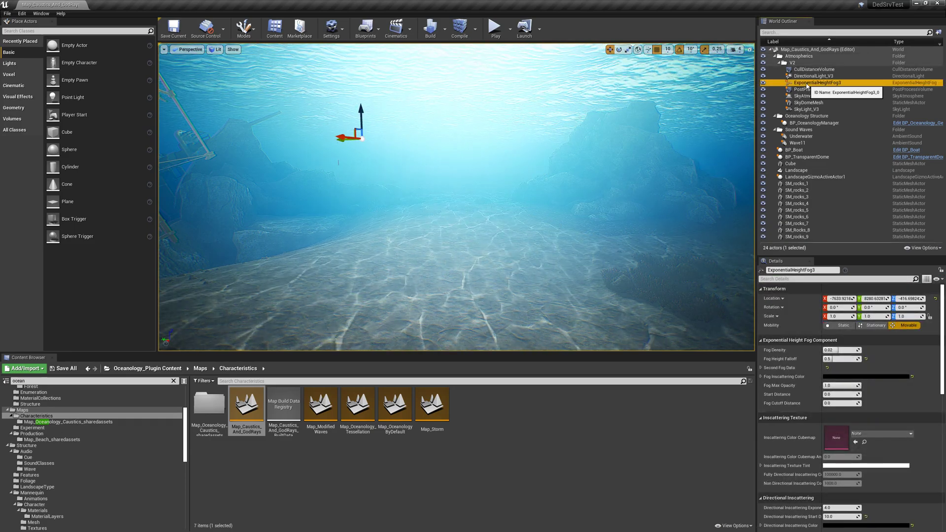
click(764, 83)
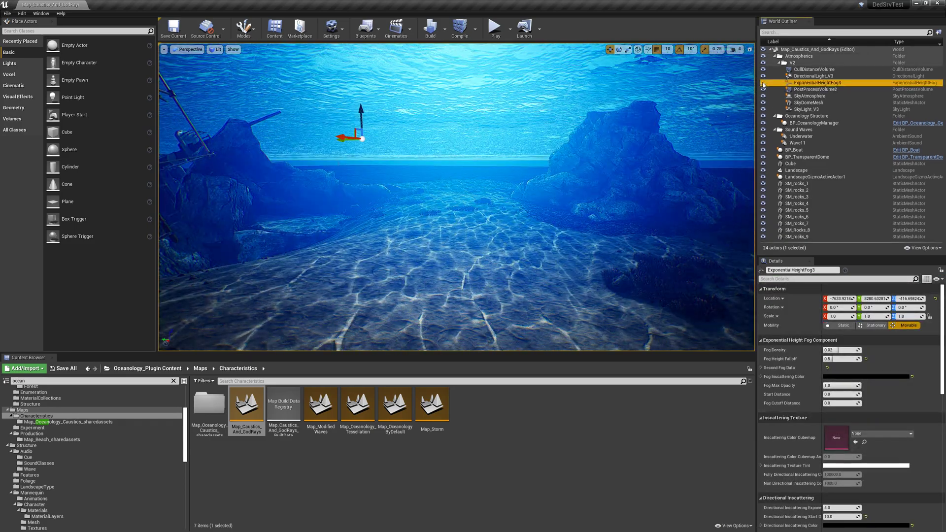
click(763, 83)
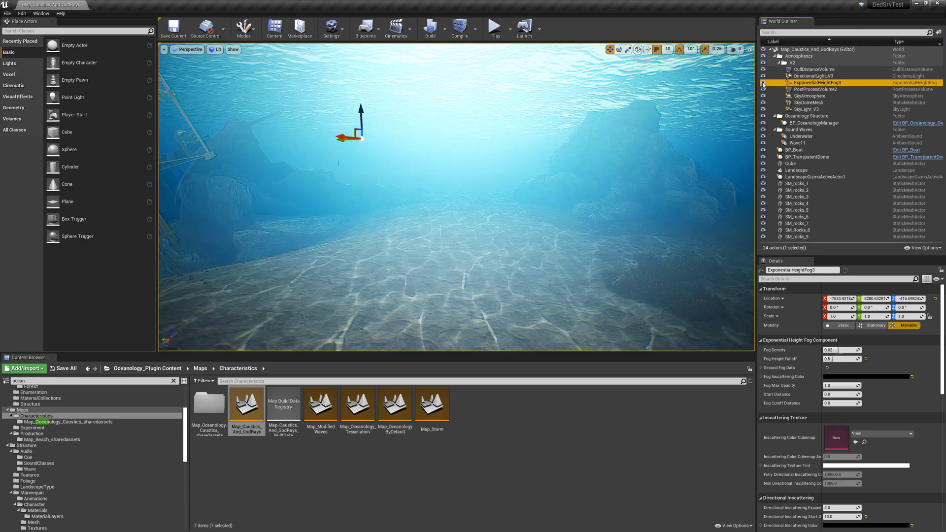
click(763, 83)
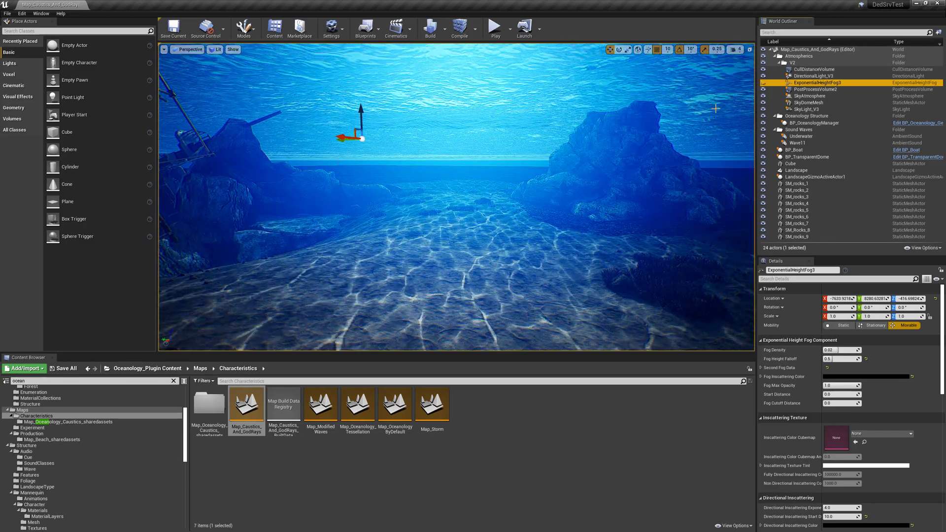
right_drag(528, 167, 499, 170)
key(d)
key(w)
key(s)
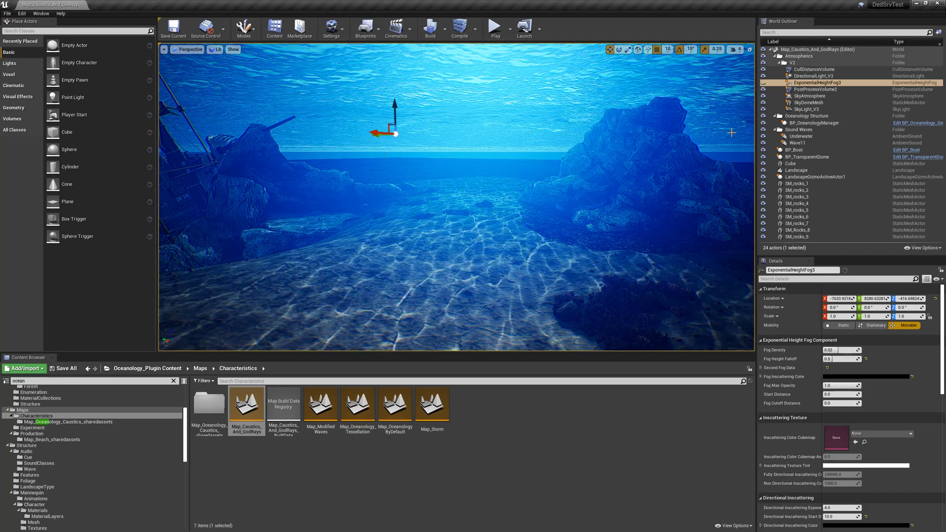
click(764, 83)
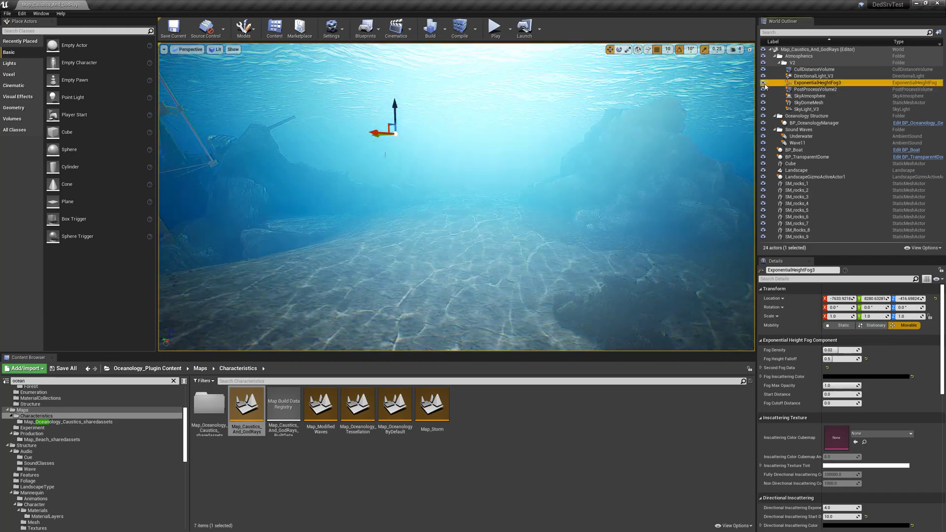
click(764, 81)
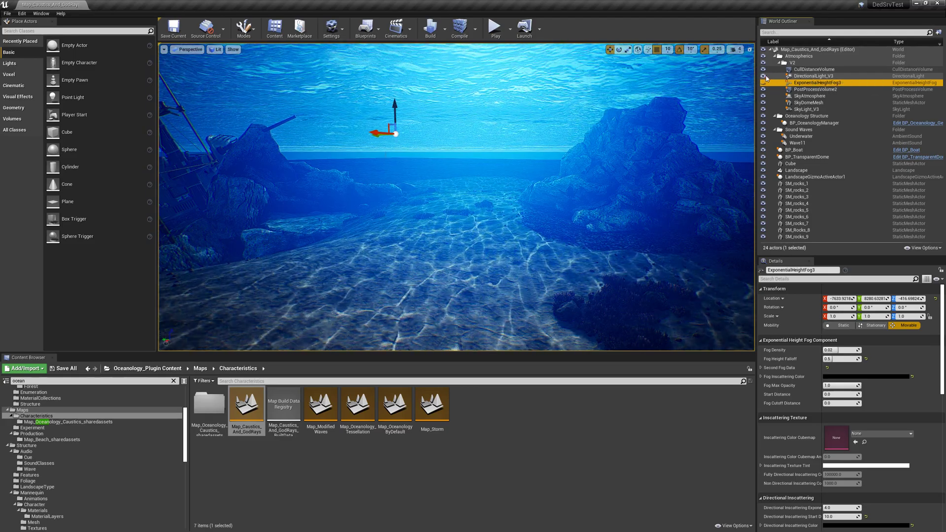
Hide DirectionalLight_V3 to examine the scene without it, and make both the light and ExponentialHeightFog3 visible again
click(764, 76)
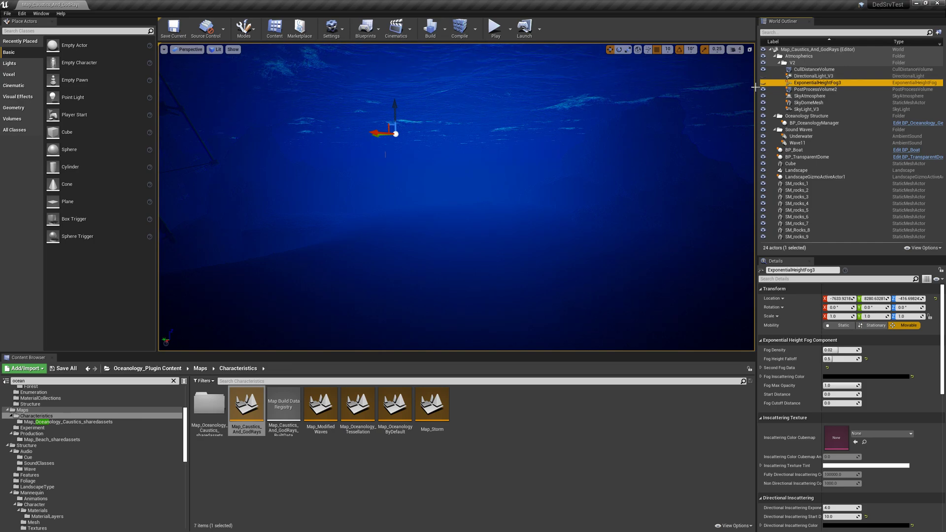
right_drag(516, 161, 486, 134)
right_drag(469, 165, 419, 200)
key(s)
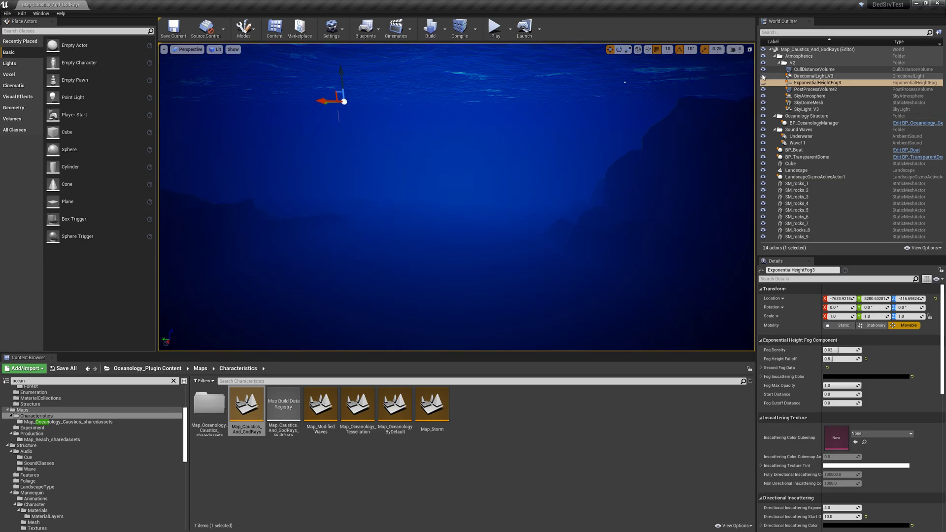
click(763, 82)
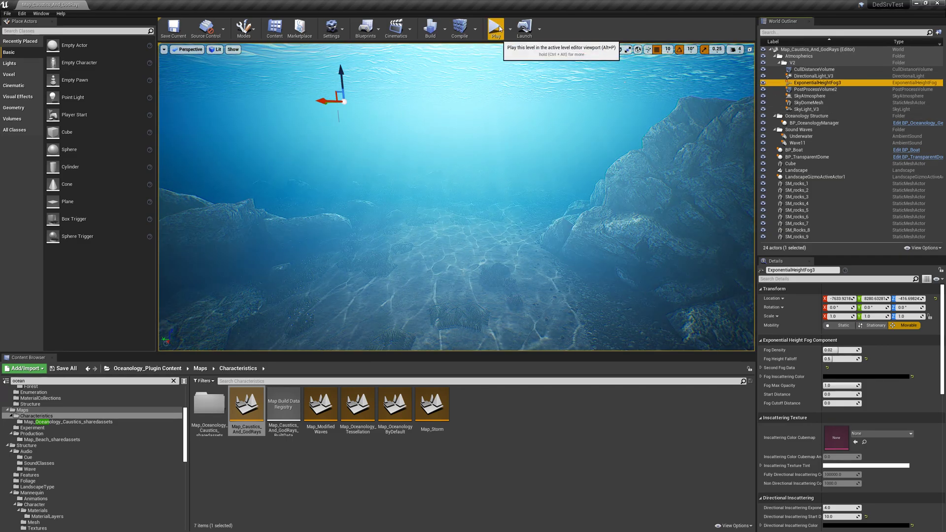
Play the level in the viewport, swim the character at the water surface and stop the session
click(496, 28)
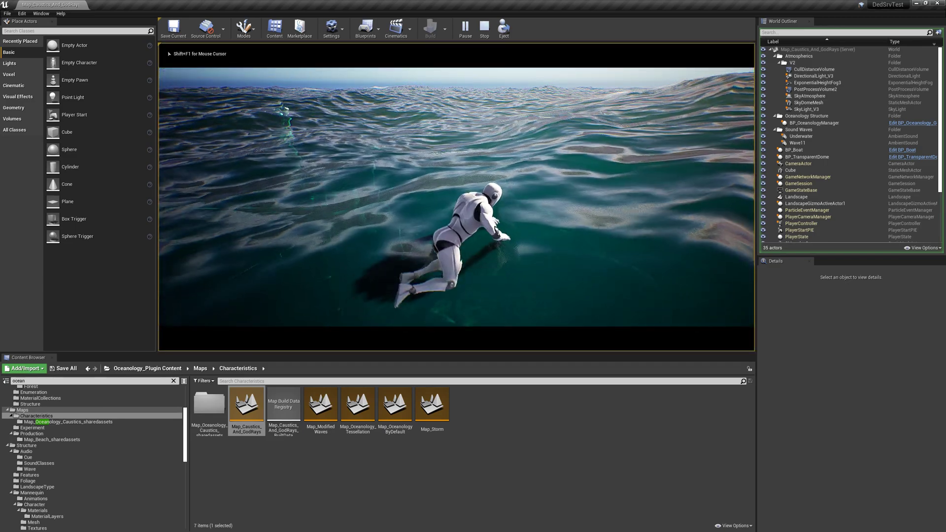
key(w)
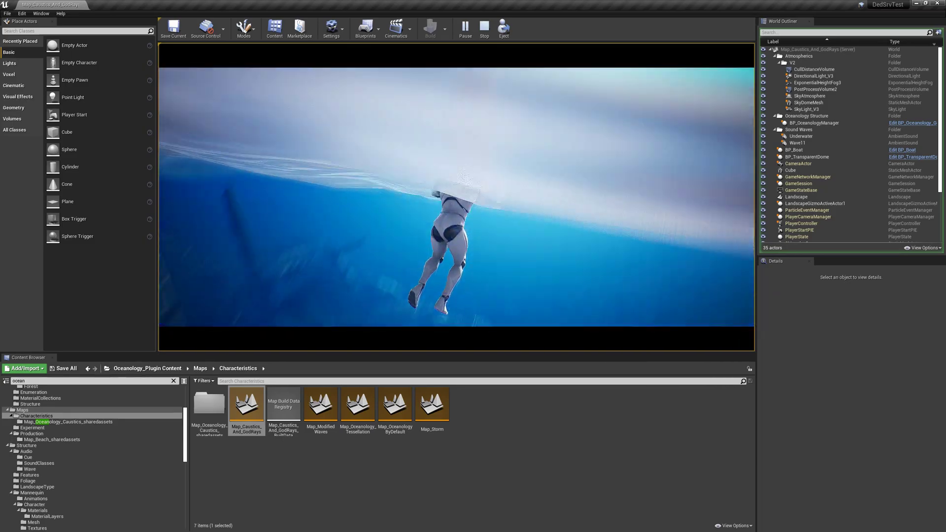
key(Escape)
Play the level again from a viewpoint below the surface, swim near the sunken boat and stop the session
key(w)
right_drag(505, 238, 542, 101)
key(s)
click(495, 28)
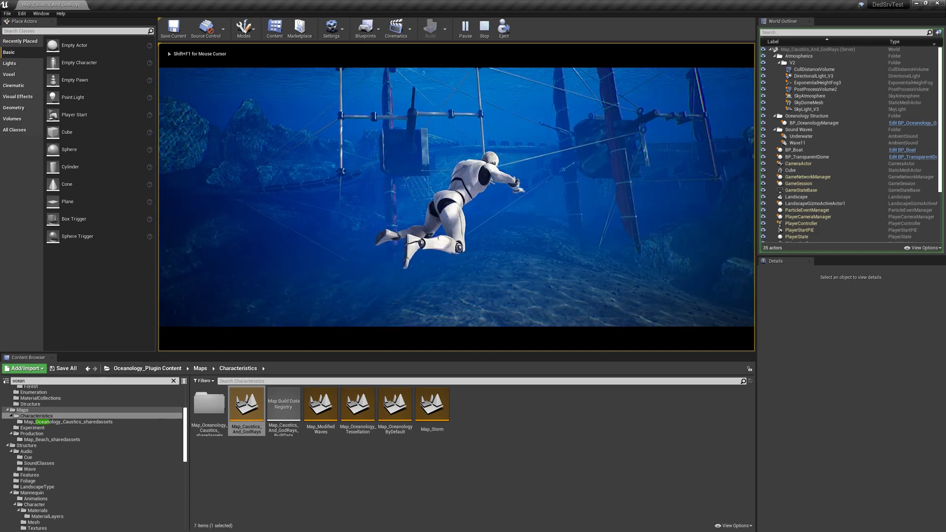
key(w)
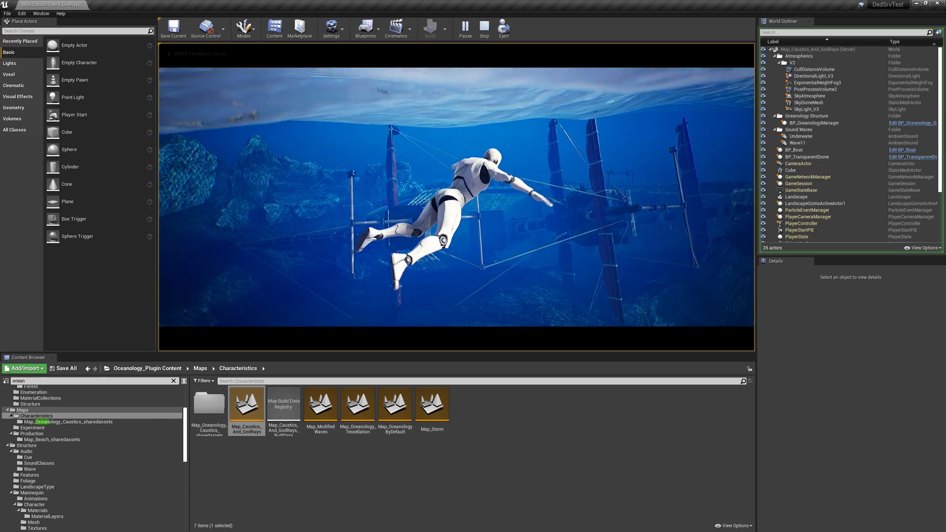
key(Escape)
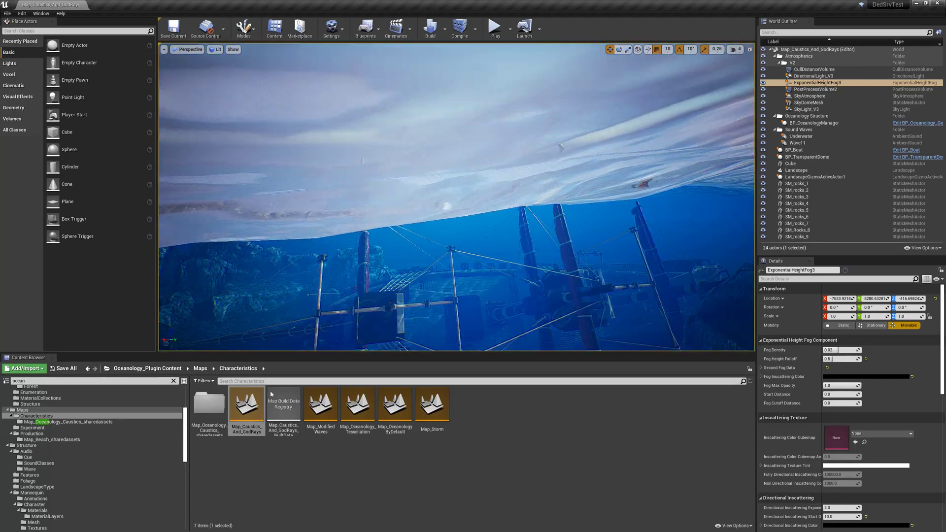
Compare the detail settings of DirectionalLight_V3 and ExponentialHeightFog3
right_drag(591, 221, 743, 238)
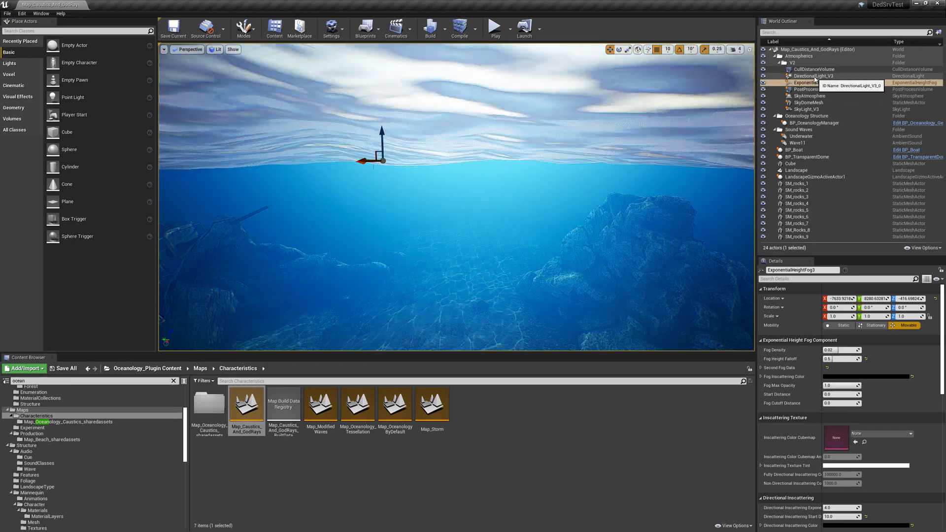
click(813, 77)
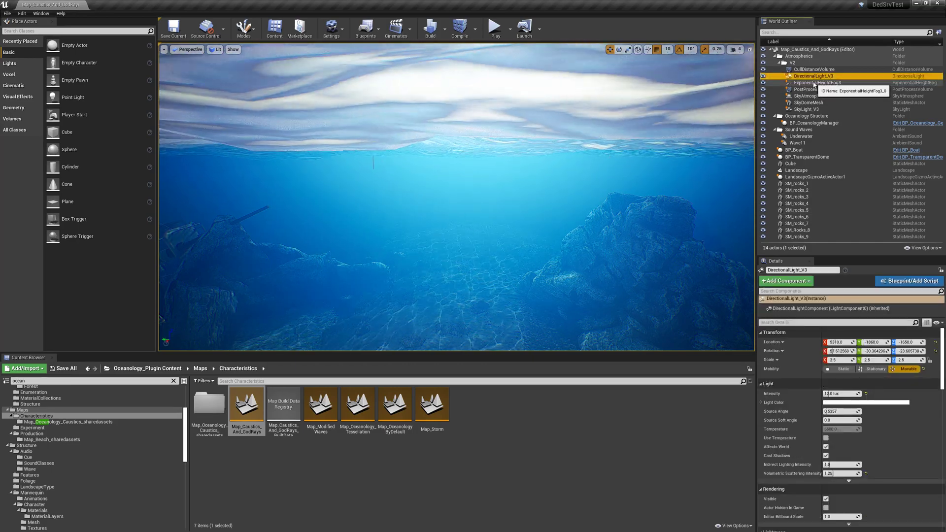
click(813, 83)
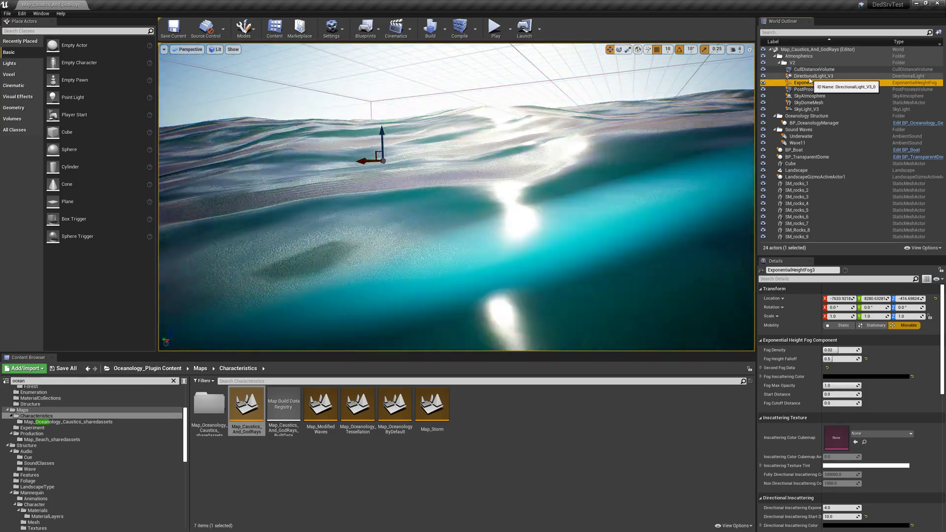
click(810, 77)
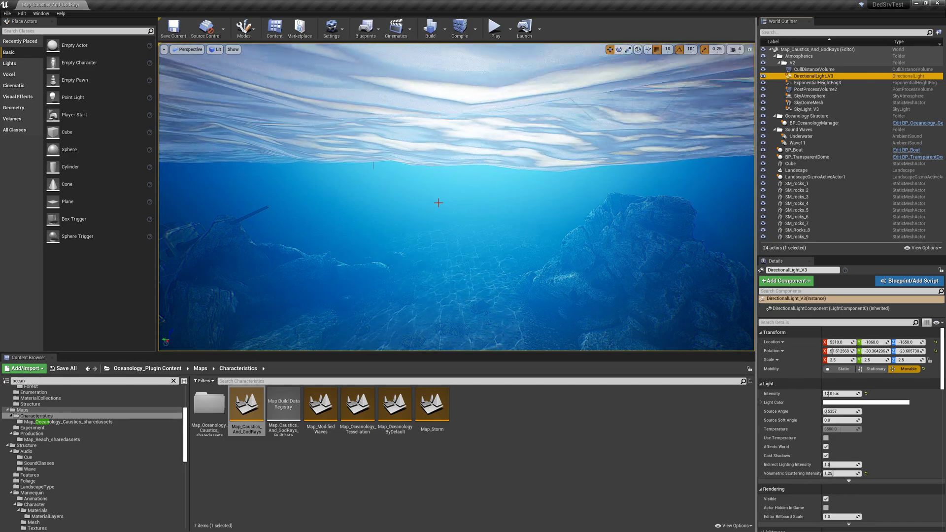
Clear the folder search and open the VoxelExample_TcpMultiplayerMap level from the project's Maps folder
scroll(69, 431, up, 5)
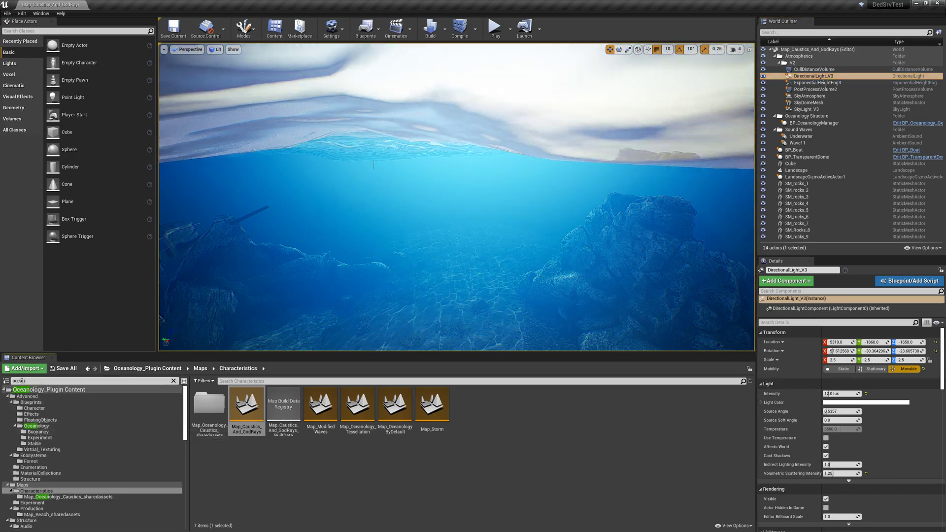
click(174, 381)
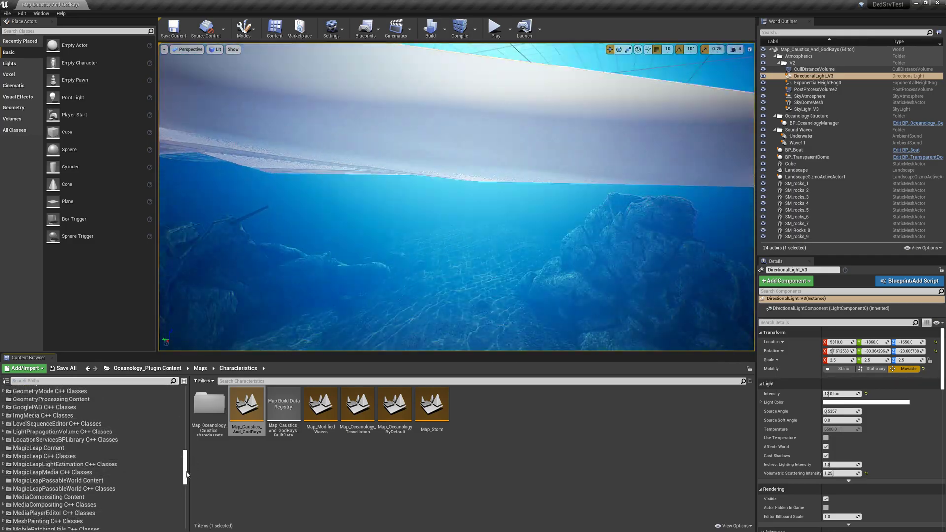
drag(186, 468, 189, 392)
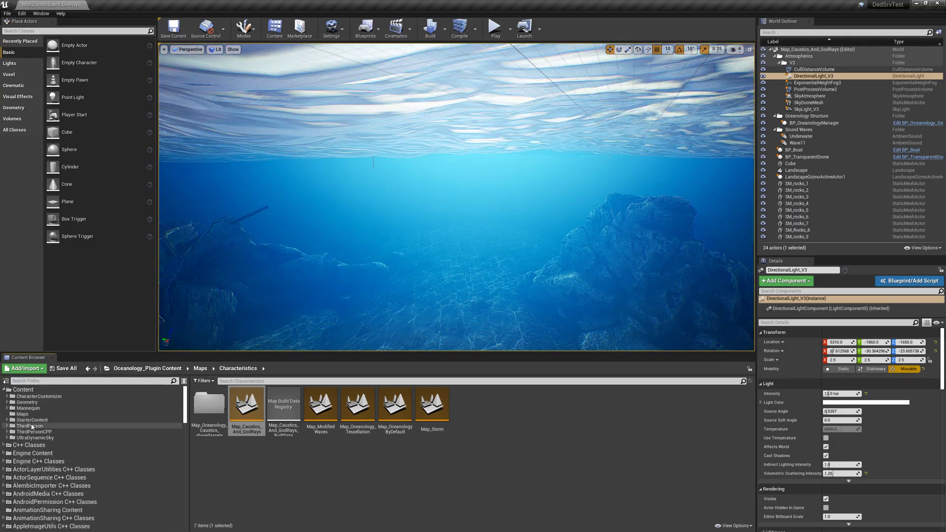
click(23, 414)
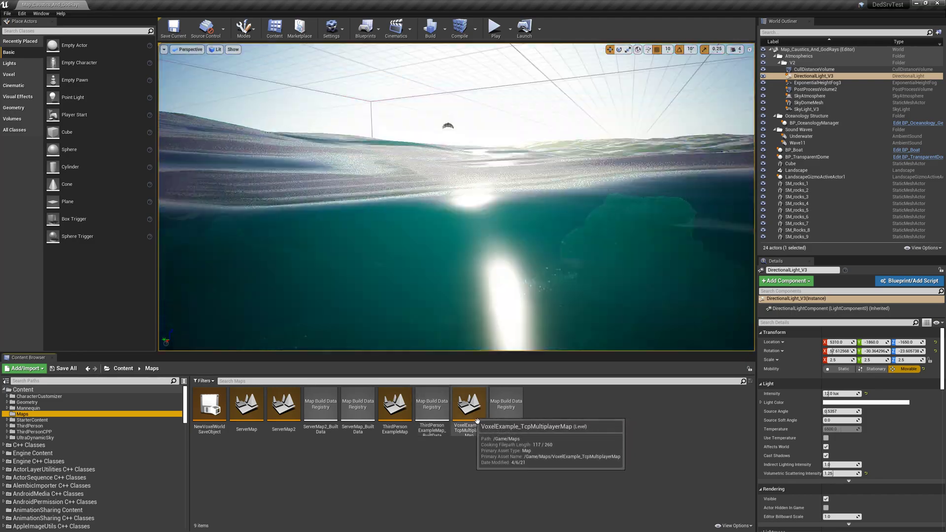
double_click(477, 421)
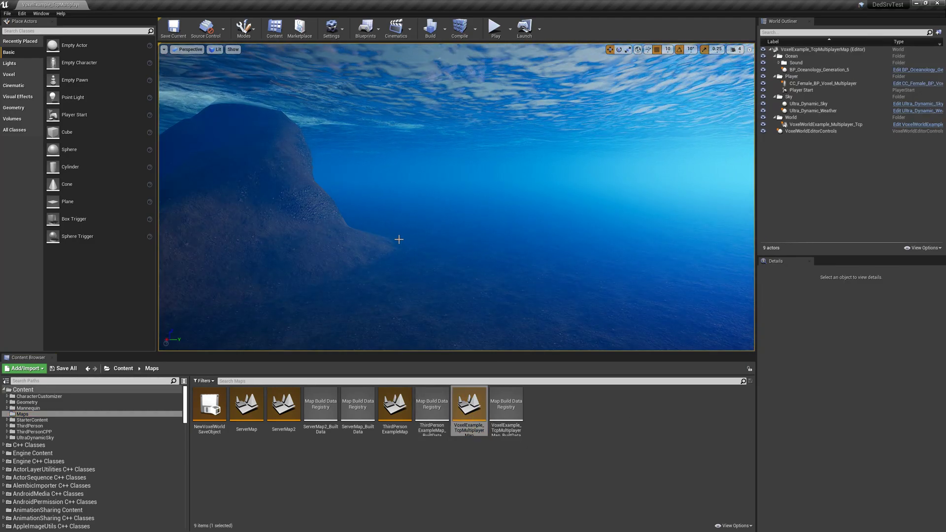
Set Ultra_Dynamic_Sky's Time of Day to about 1142.86 and inspect the lighting on the underwater hill and seabed
mouse_move(399, 240)
right_down()
mouse_move(341, 241)
mouse_move(365, 225)
mouse_move(345, 237)
mouse_move(399, 239)
right_up()
key(w)
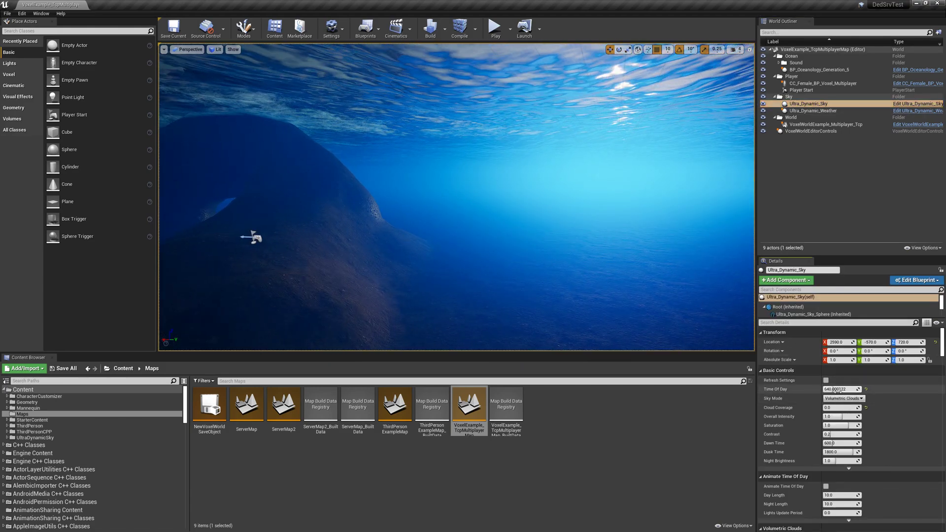
drag(837, 389, 841, 389)
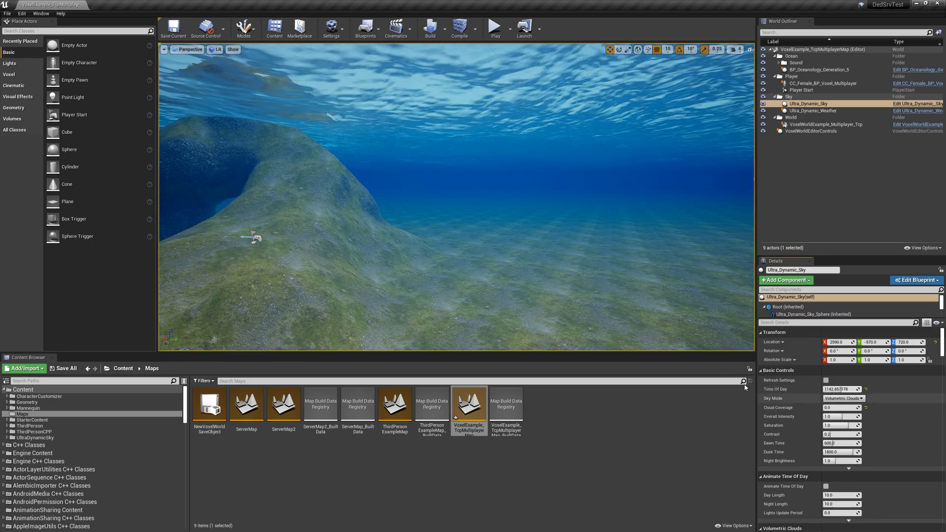
right_drag(456, 197, 552, 198)
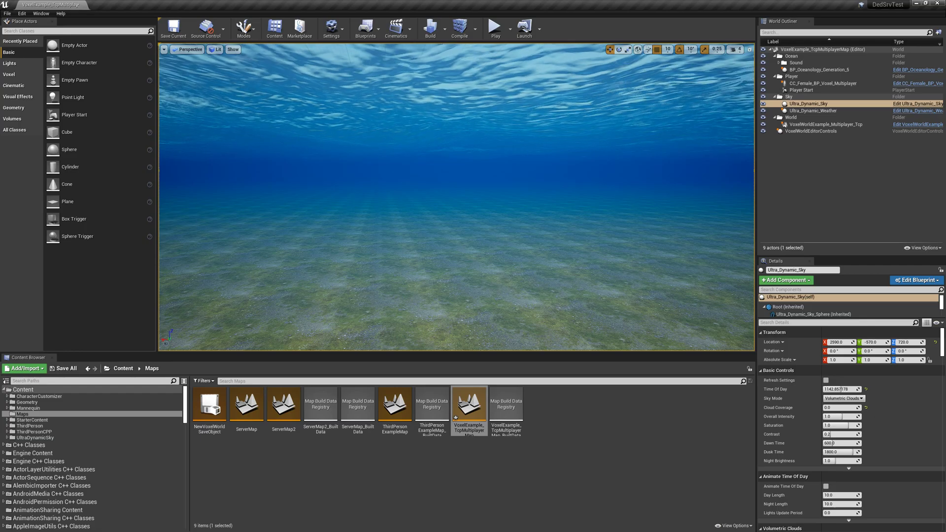
mouse_move(457, 197)
right_down()
mouse_move(365, 197)
mouse_move(331, 143)
mouse_move(286, 153)
mouse_move(316, 197)
mouse_move(246, 200)
mouse_move(456, 197)
right_up()
key(w)
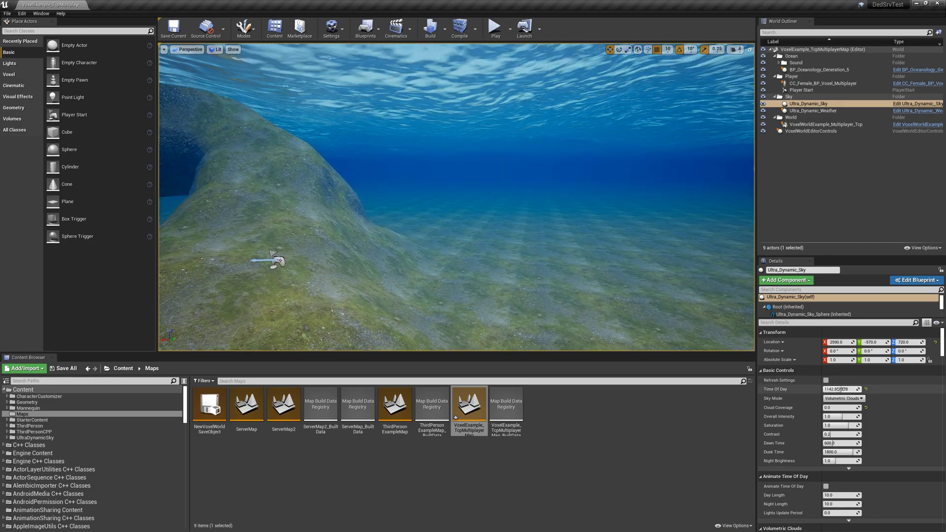
Try different Time of Day values on Ultra_Dynamic_Sky, settling on about 754.29
drag(839, 389, 828, 389)
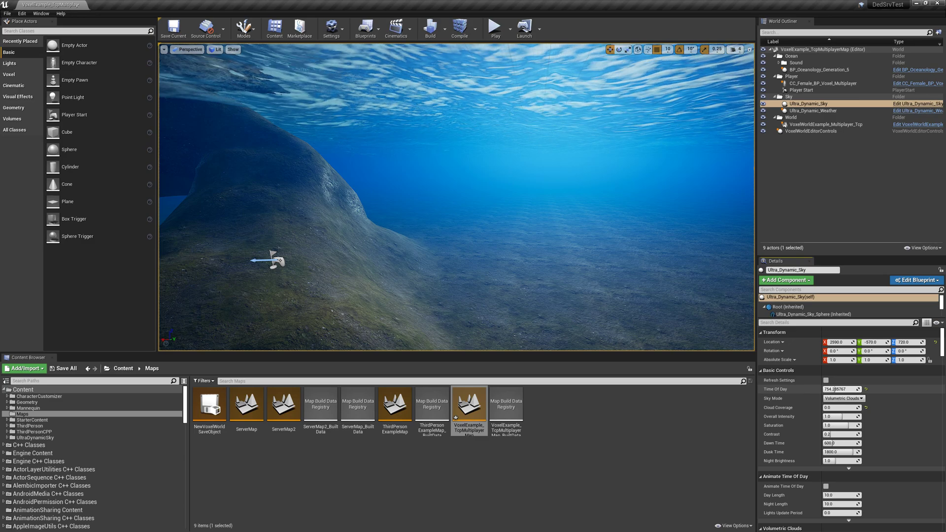
drag(833, 389, 838, 389)
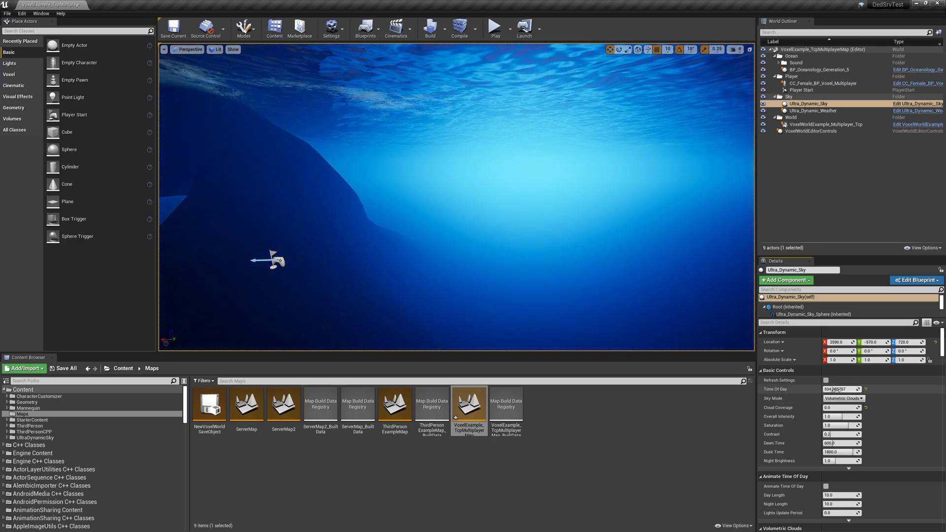
drag(834, 390, 838, 389)
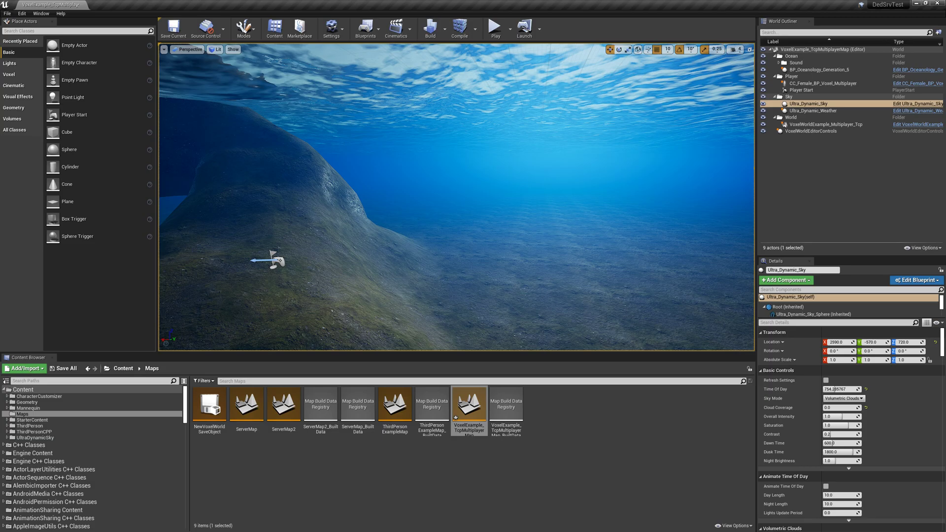
Examine the underwater lighting, water surface and seabed around the voxel hill from several viewpoints
right_drag(456, 197, 649, 269)
right_drag(514, 265, 270, 199)
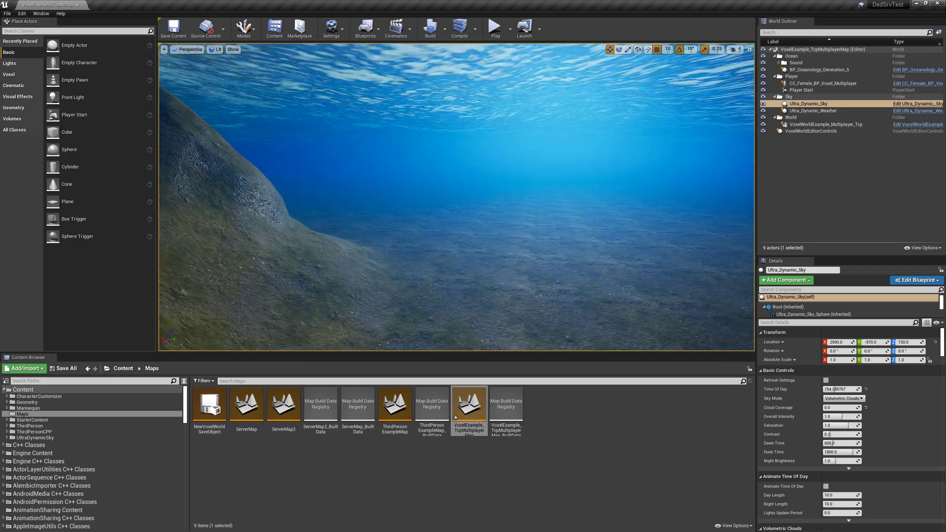
right_drag(456, 197, 415, 201)
key(s)
key(w)
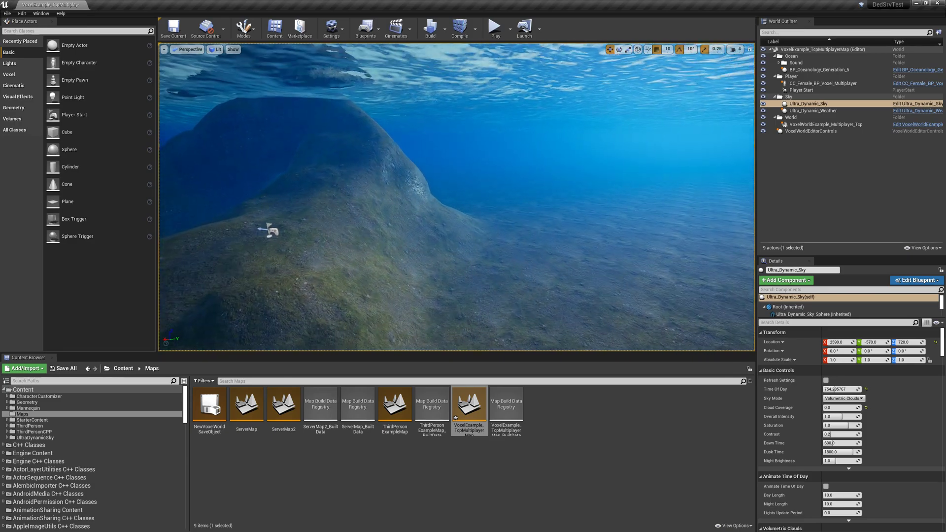
key(s)
key(w)
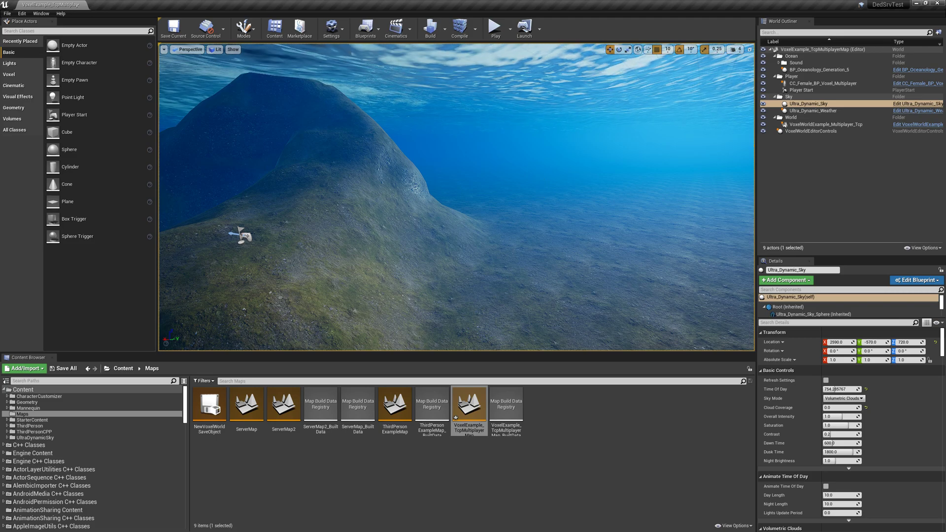
right_drag(518, 261, 493, 271)
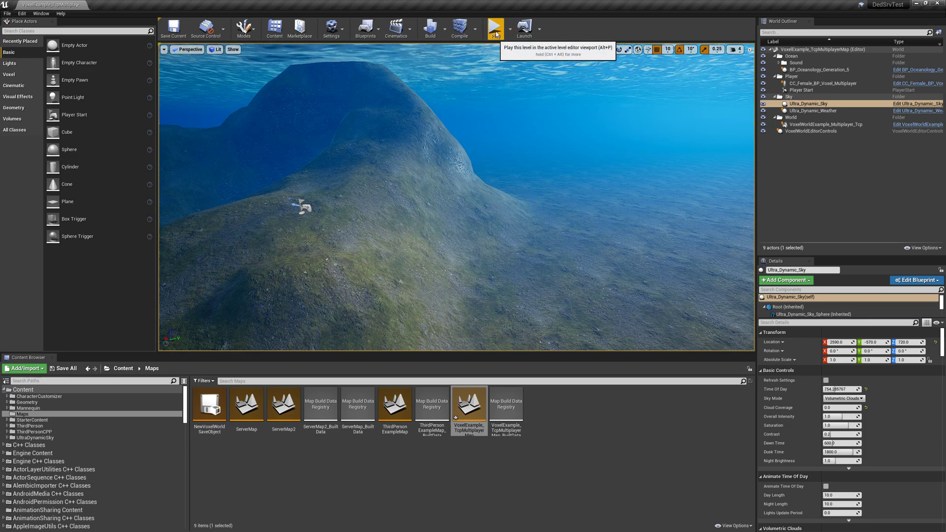
Play the level in the viewport and run the character along the underwater hill
click(495, 30)
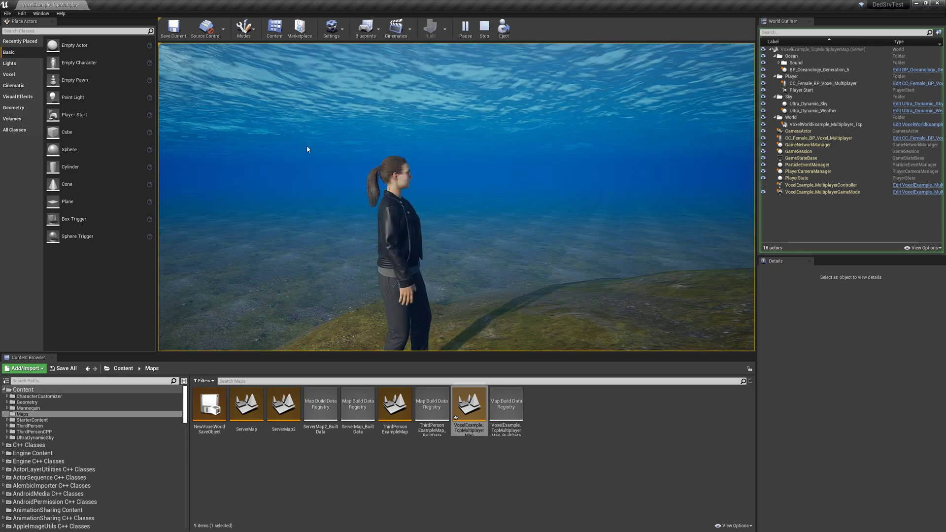
key(w)
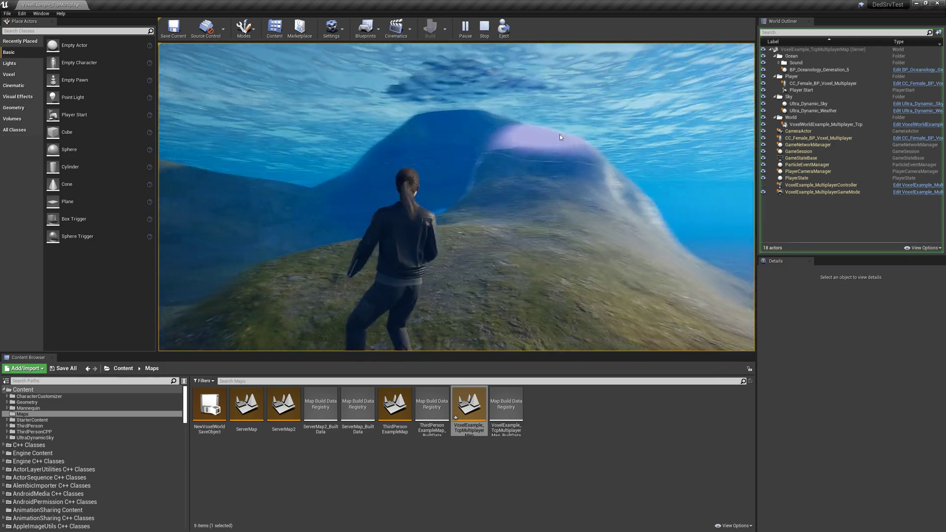
key(w)
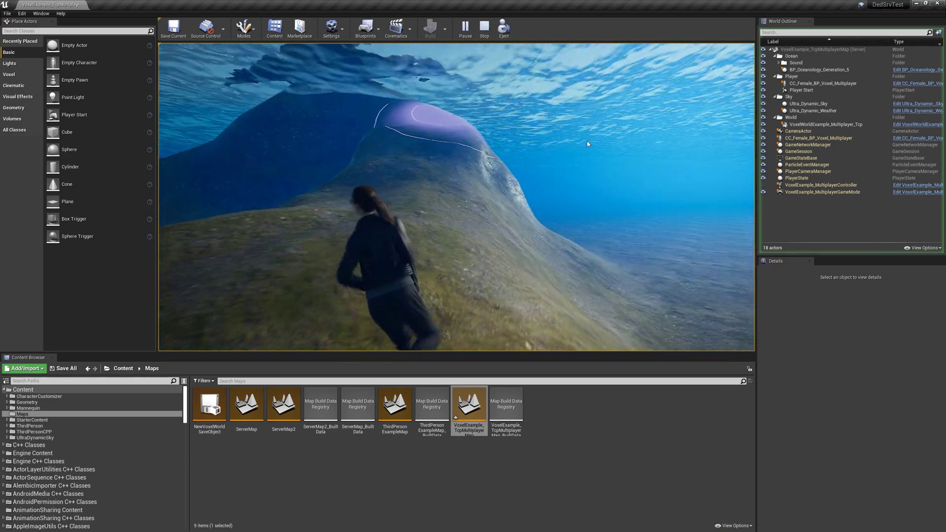
key(w)
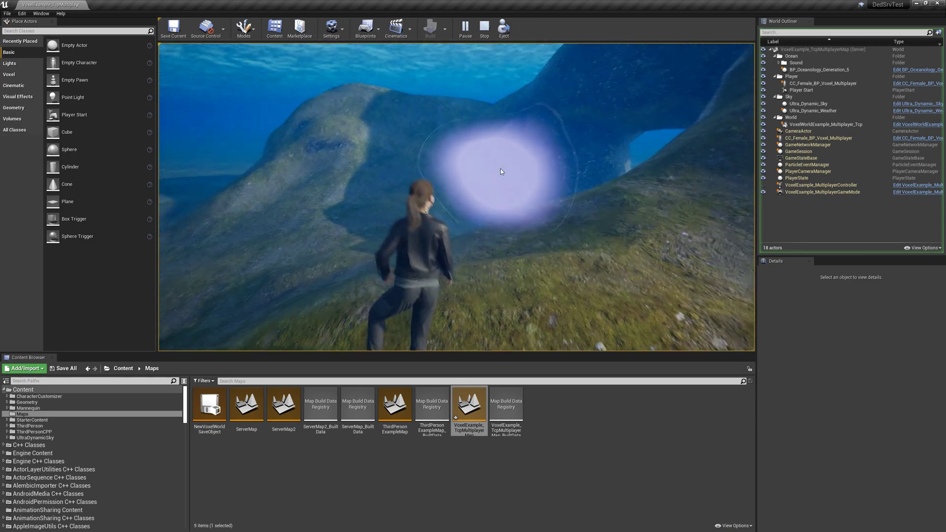
Sculpt the voxel terrain with the brush near the rock arch and move the character toward it
click(497, 174)
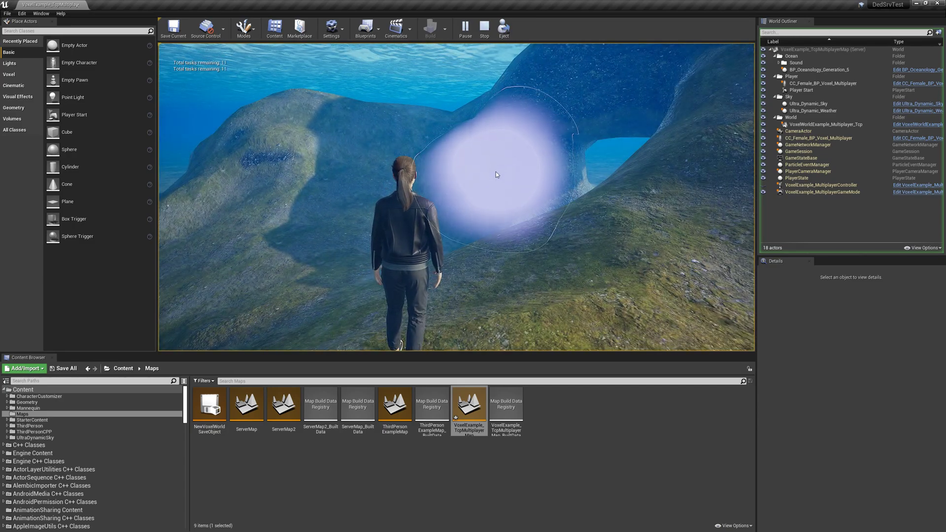
click(497, 175)
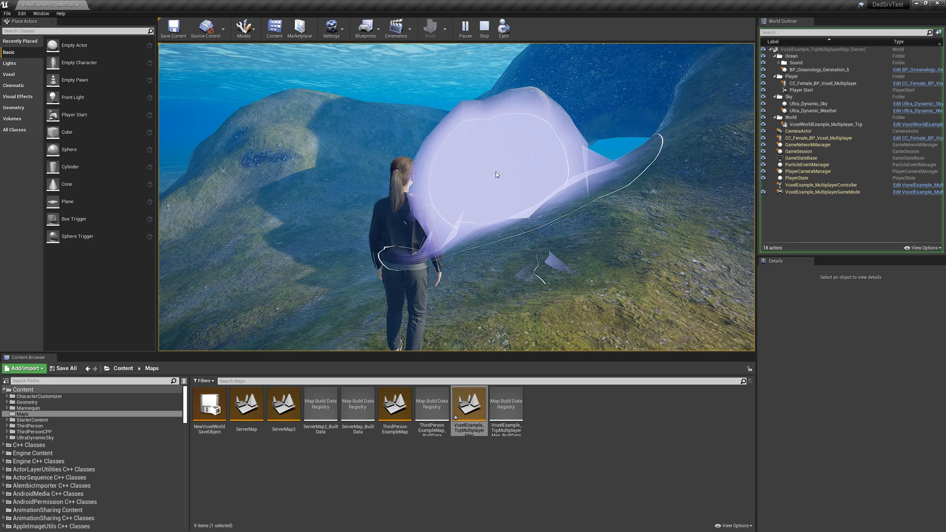
mouse_move(496, 175)
mouse_down()
mouse_move(519, 148)
mouse_move(462, 161)
mouse_move(462, 138)
mouse_move(419, 187)
mouse_move(484, 213)
mouse_move(478, 223)
mouse_move(430, 193)
mouse_move(445, 182)
mouse_move(451, 152)
mouse_move(453, 168)
mouse_move(551, 161)
mouse_up()
key(w)
key(d)
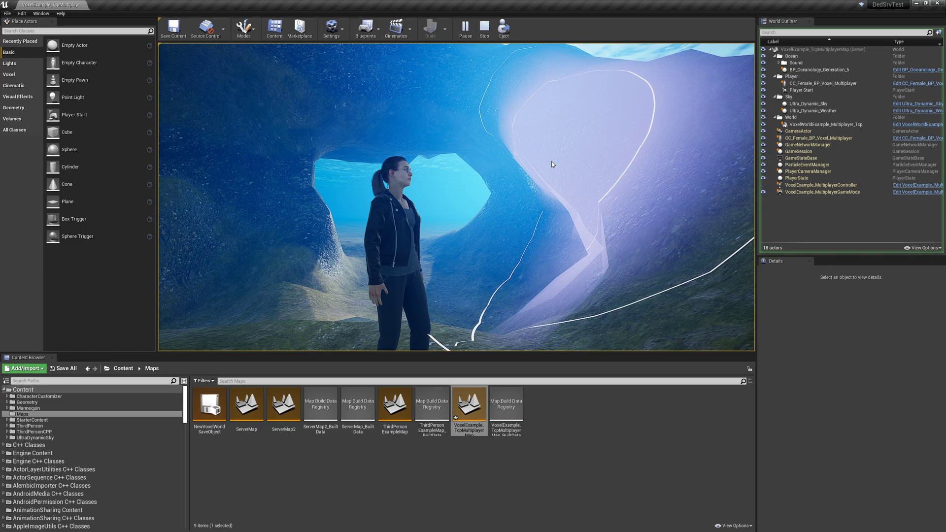
Apply the voxel brush across the slope and run the character up the hill to above the water surface
key(s)
key(w)
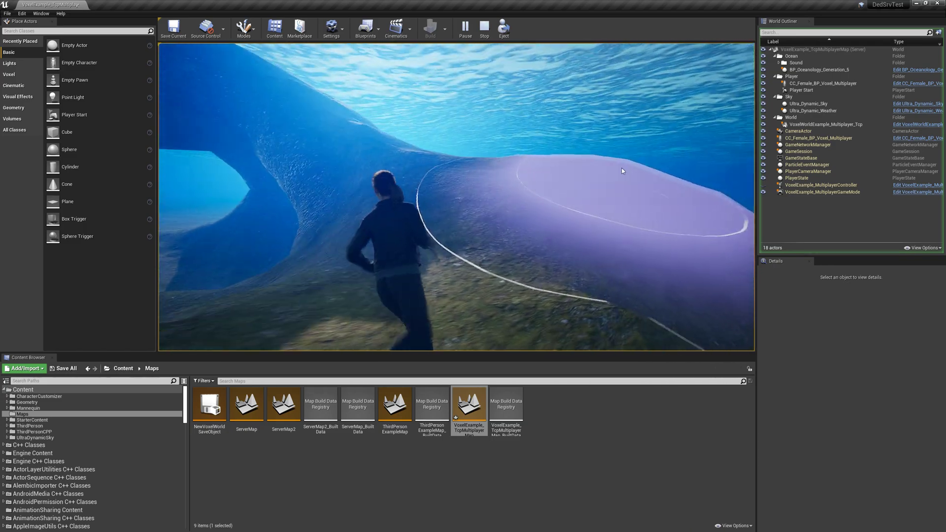
mouse_move(623, 171)
mouse_down()
mouse_move(505, 165)
mouse_move(485, 152)
mouse_move(455, 164)
mouse_up()
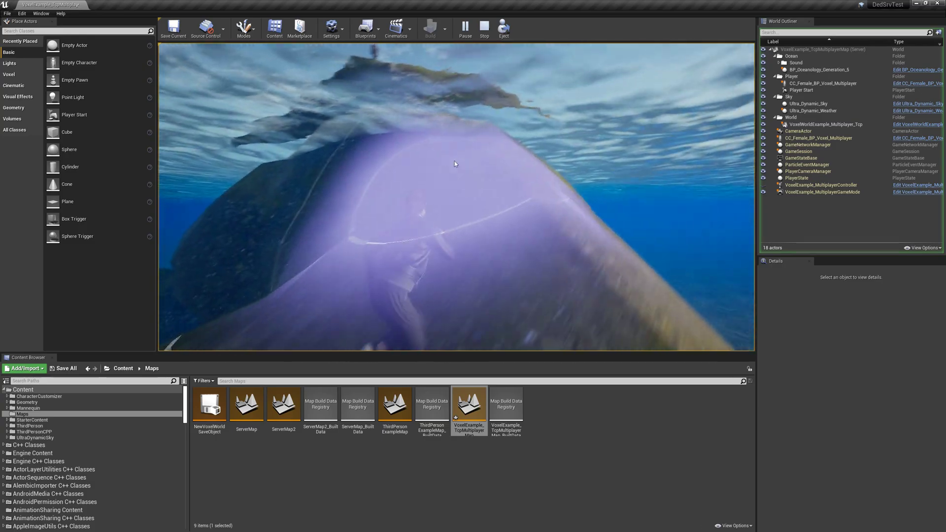
key(w)
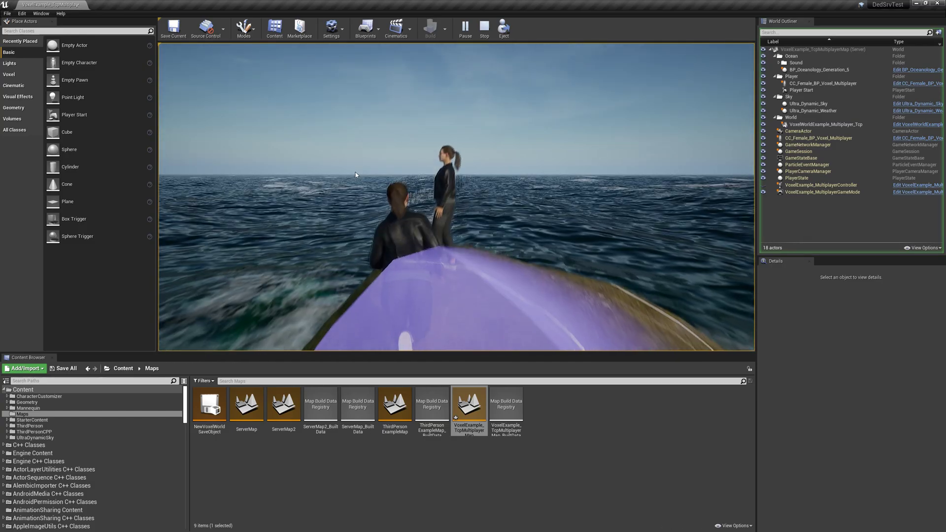
key(w)
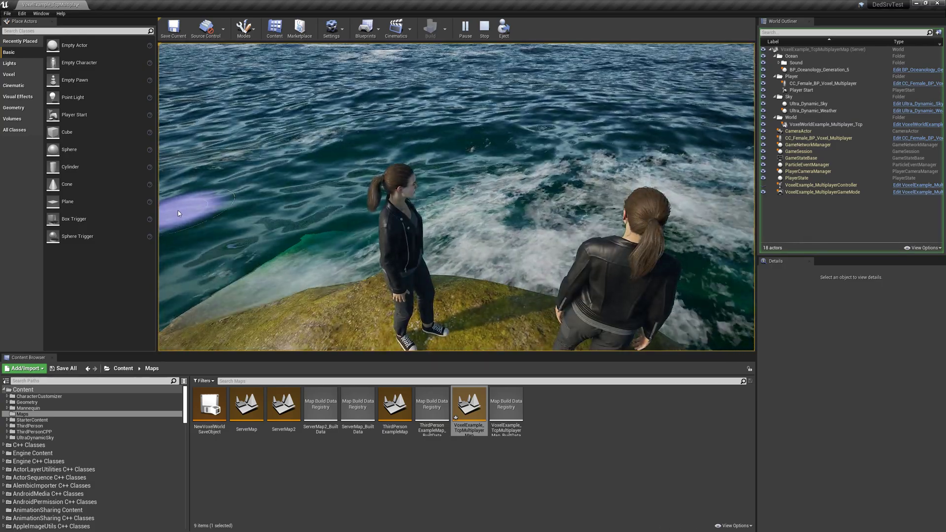
Run the character back down underwater, then climb the hill again to the top above the water
key(a)
key(w)
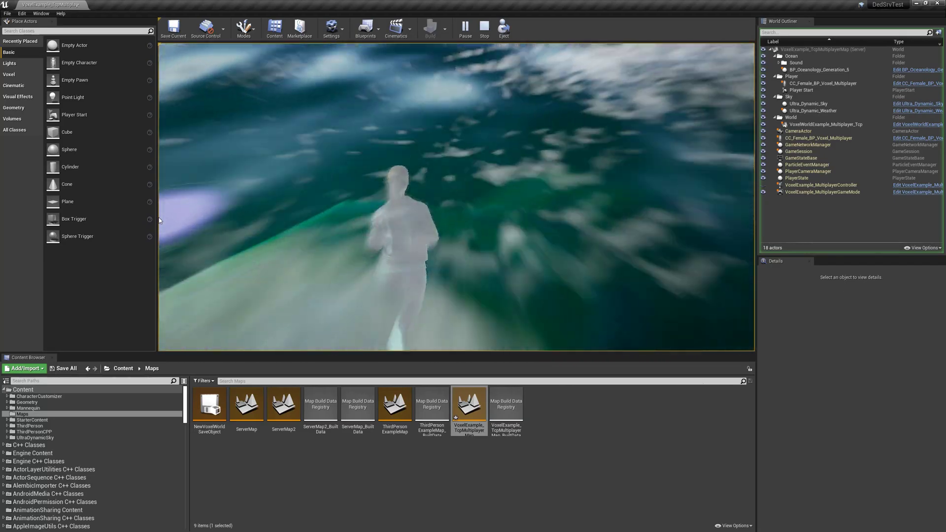
key(w)
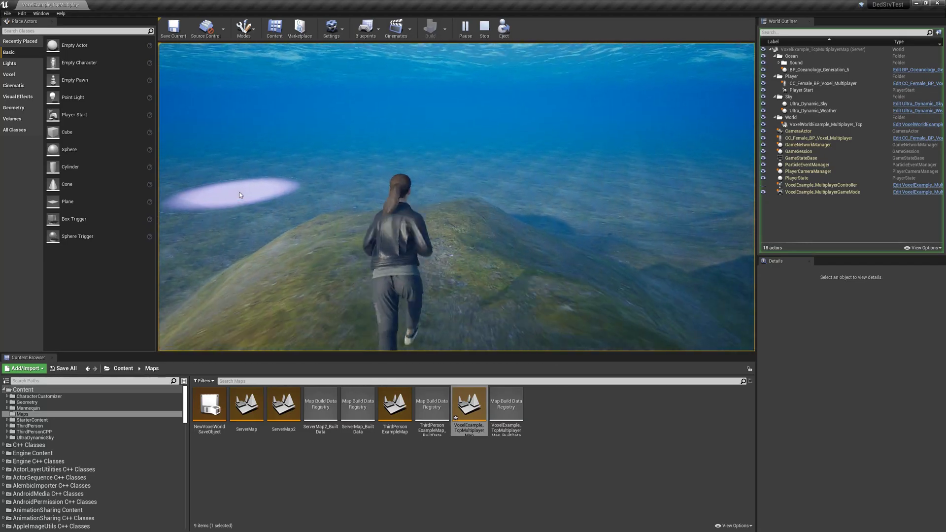
key(w)
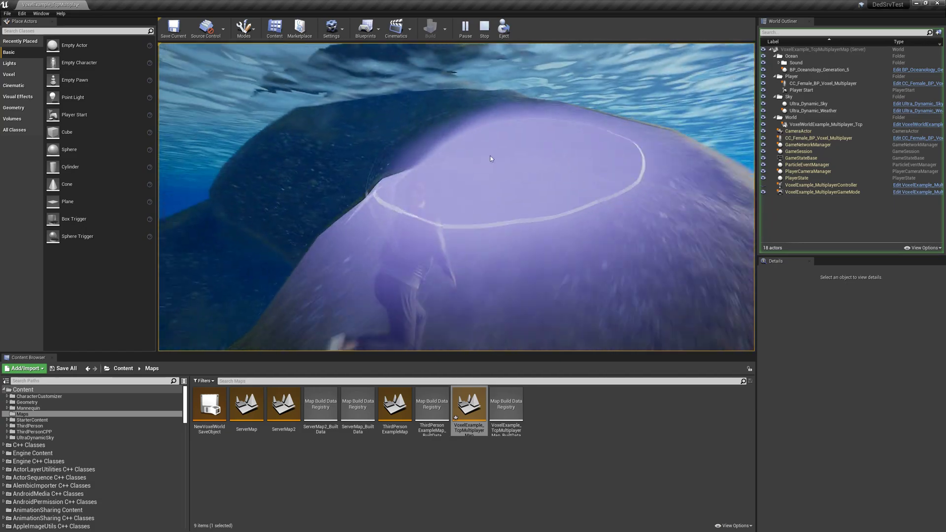
drag(490, 156, 448, 162)
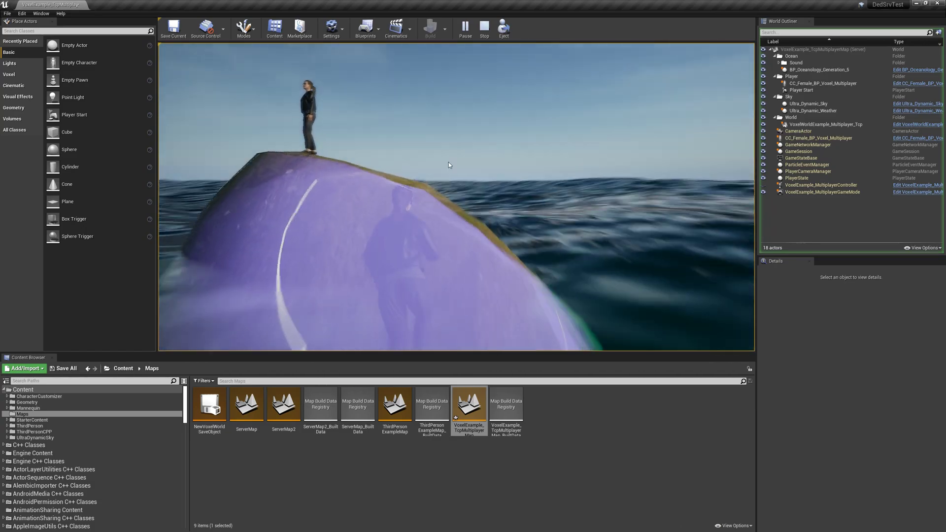
key(w)
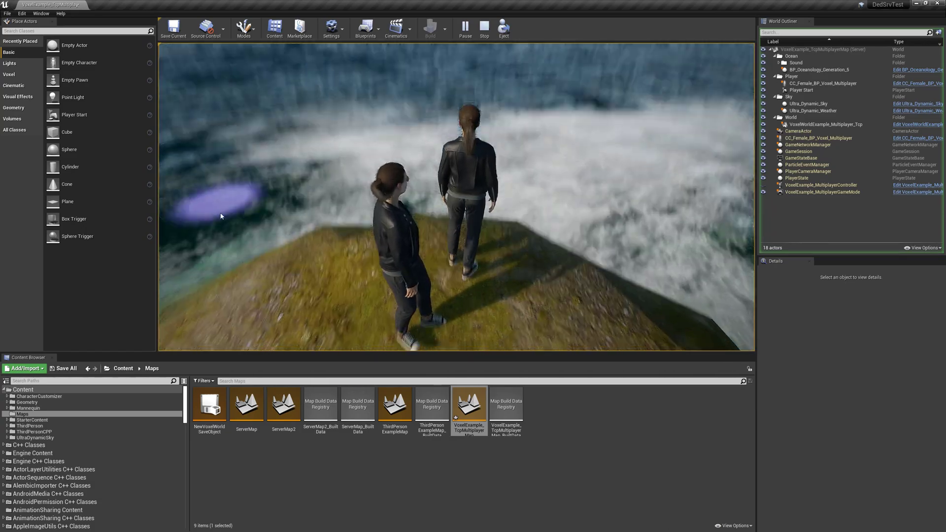
Use the voxel brush beside the hilltop, stop the play session and view the small island from above
click(220, 217)
key(a)
key(w)
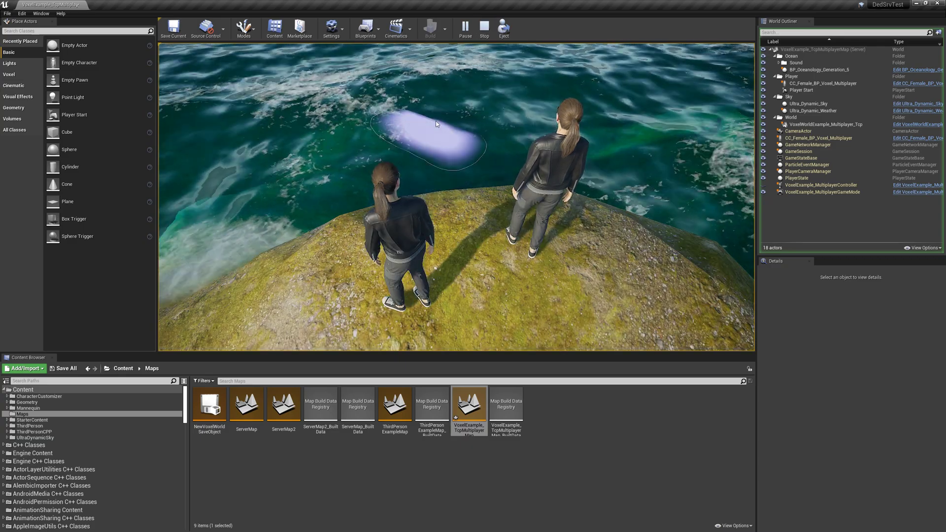
click(485, 31)
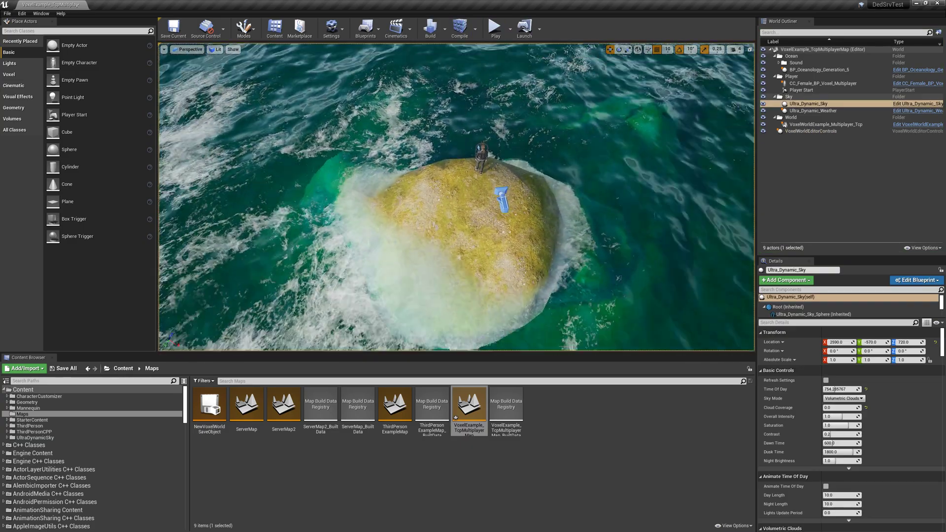
right_drag(456, 197, 206, 186)
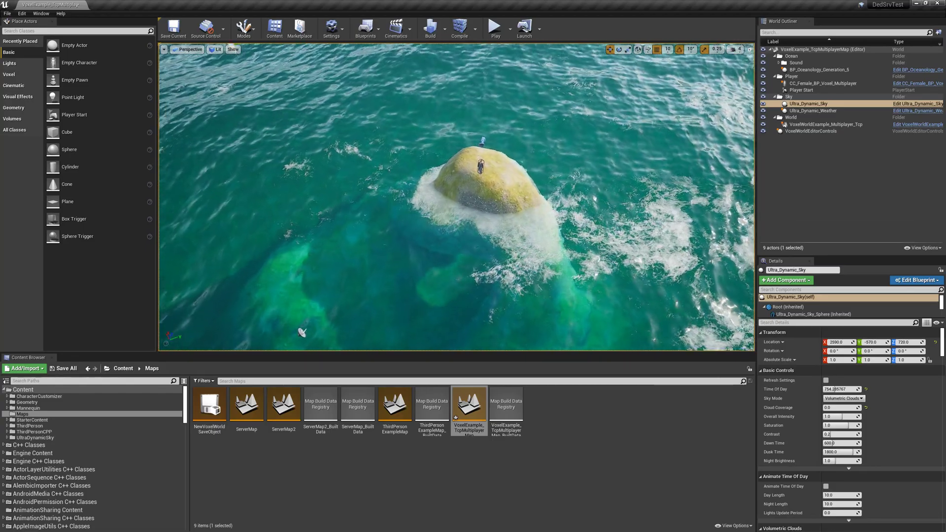
View the island's foamy shoreline up close and read the viewer comments about underwater fog and Oceanology shoreline on the YouTube page in the browser
key(w)
right_drag(399, 156, 399, 156)
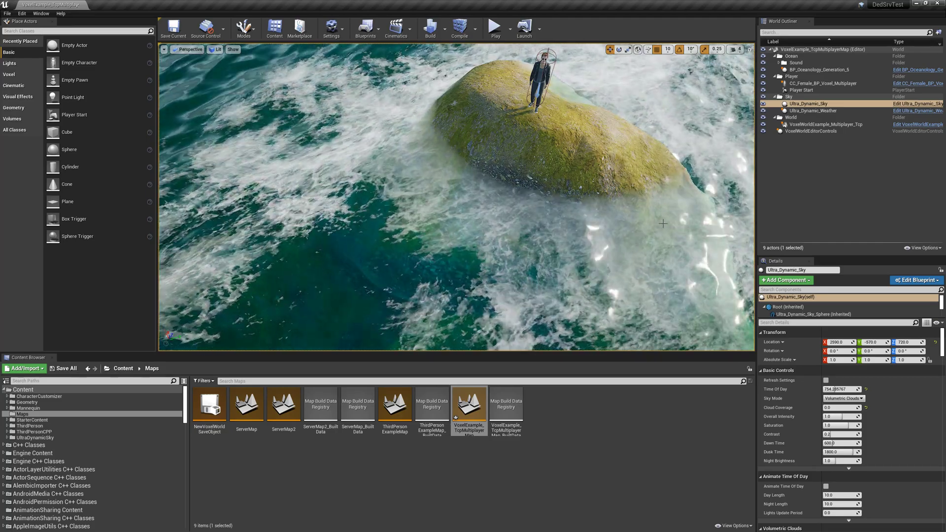
key(alt+Tab)
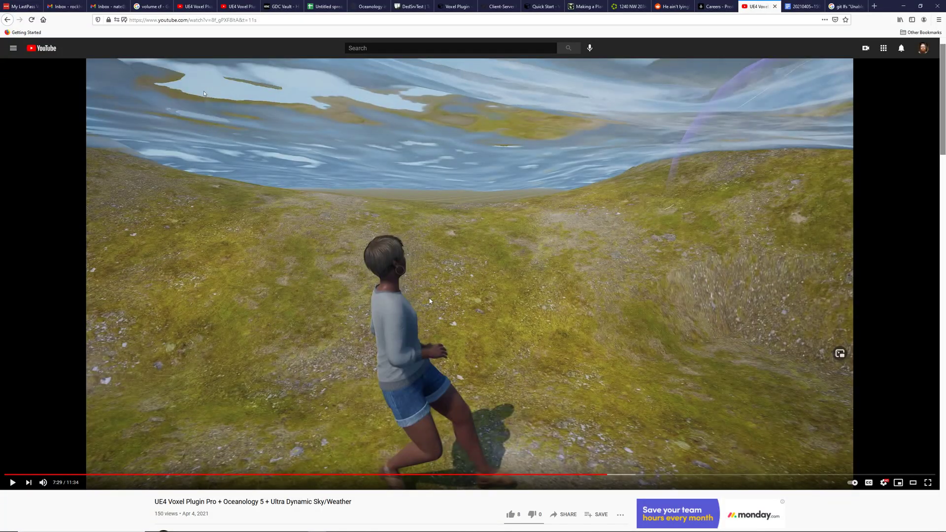
scroll(430, 301, down, 9)
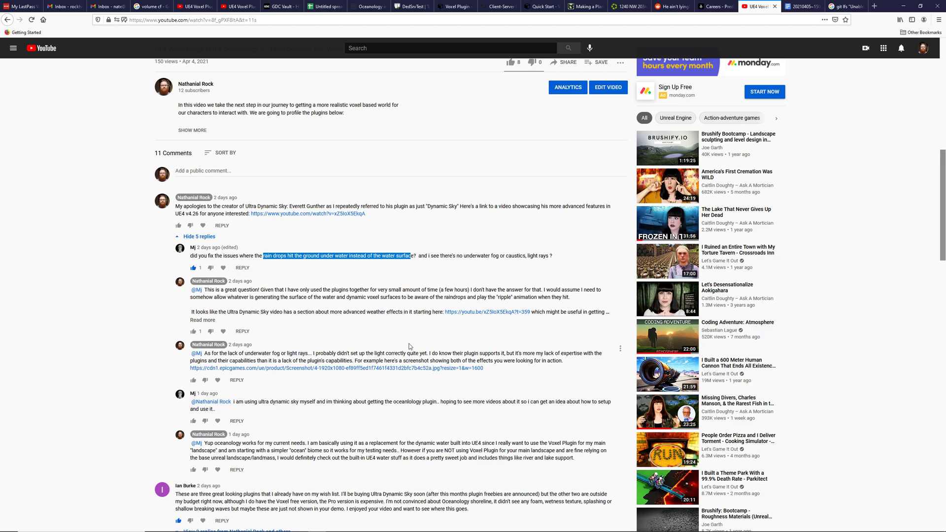
scroll(364, 392, down, 3)
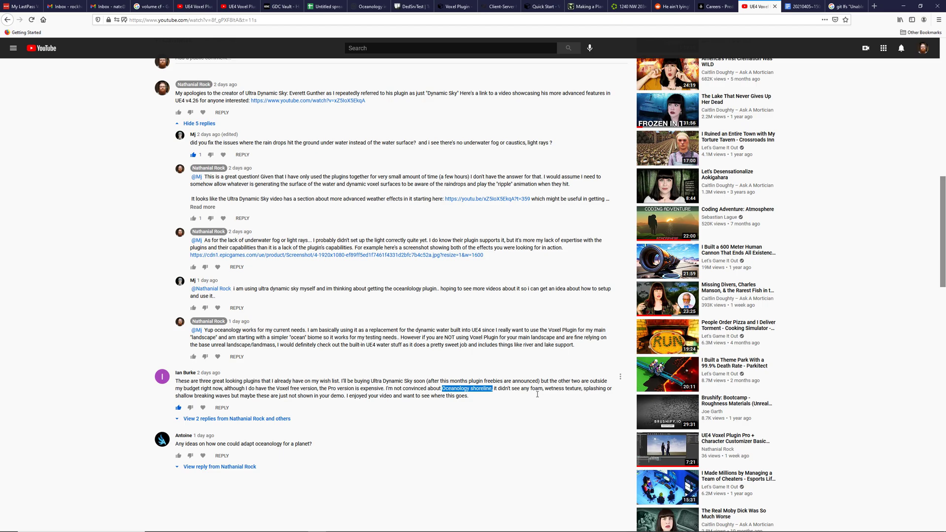
scroll(415, 394, up, 15)
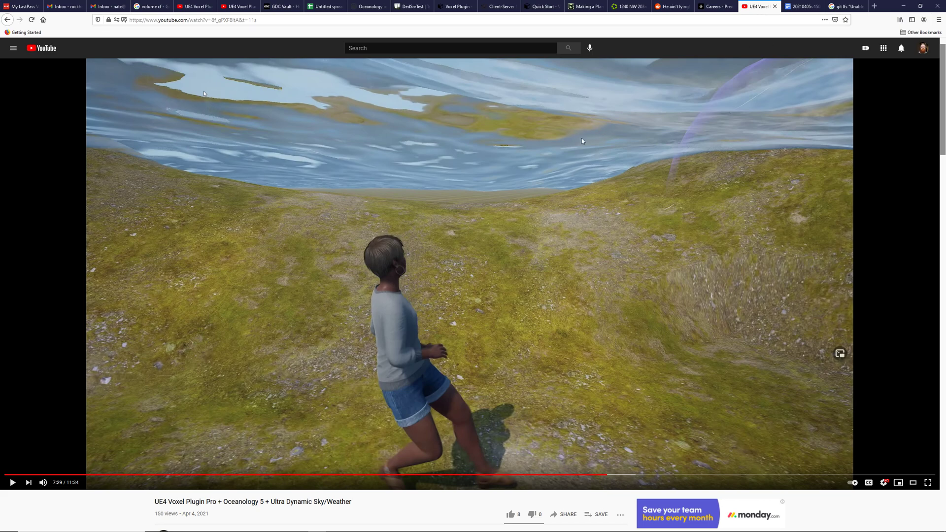
Back in Unreal Editor, temporarily hide VoxelWorldExample_Multiplayer_Tcp to compare the water with and without the island, then view it above and below the surface
key(alt+Tab)
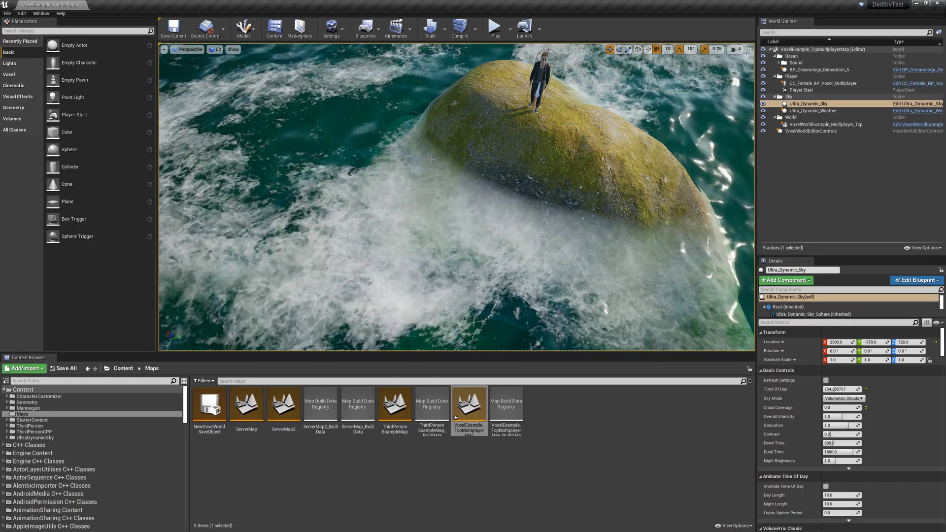
right_drag(431, 159, 284, 118)
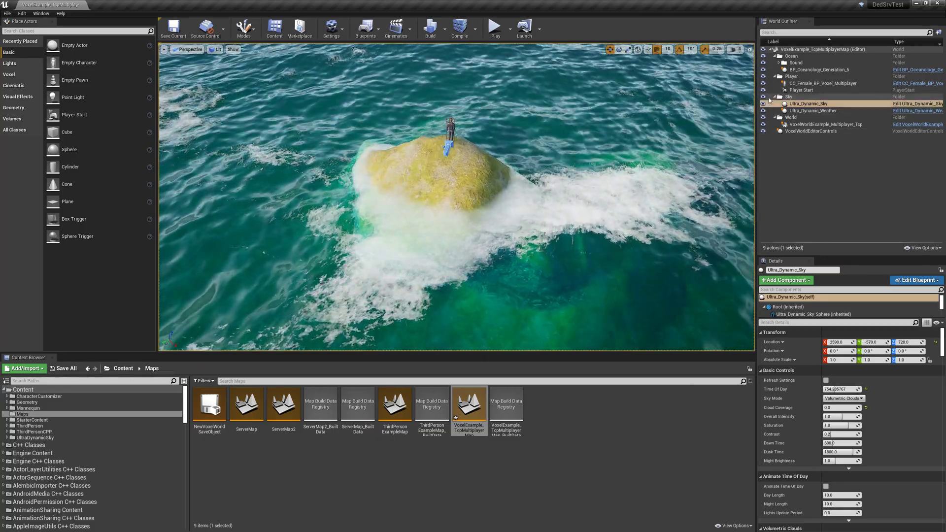
click(763, 104)
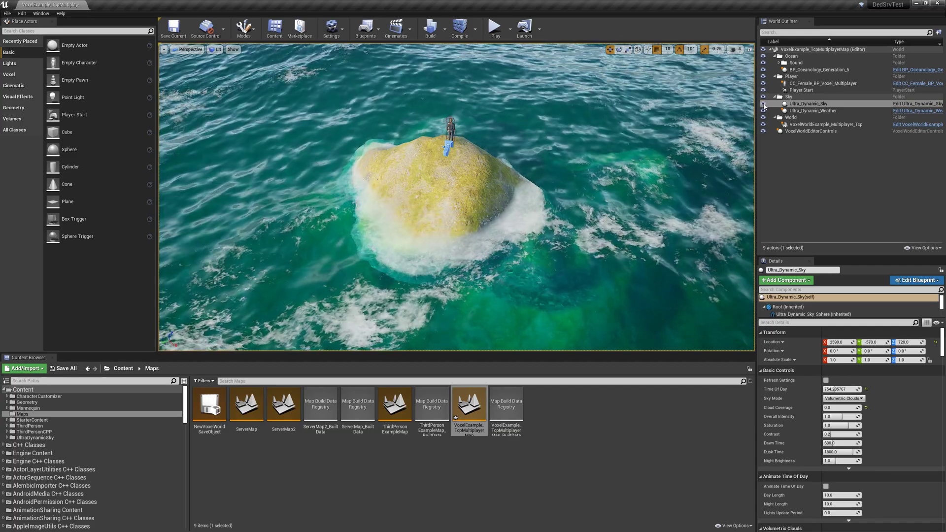
click(763, 125)
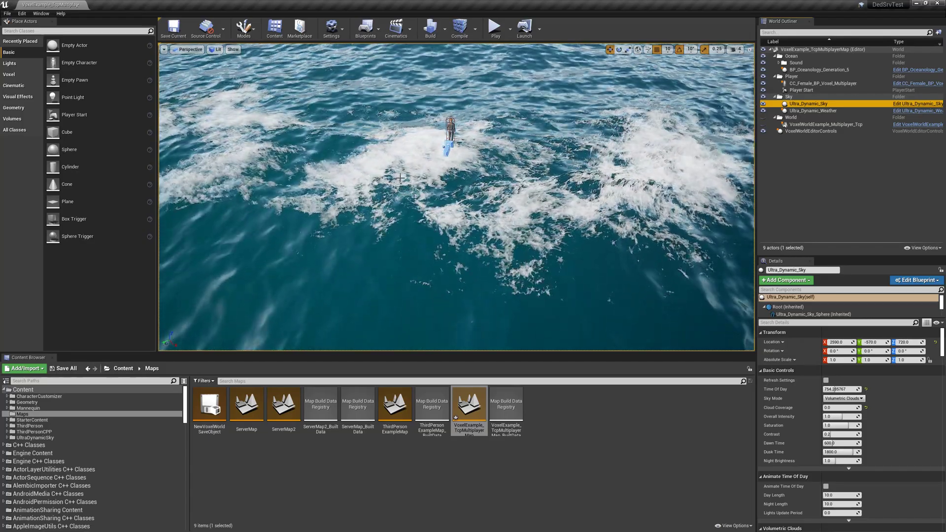
right_drag(431, 171, 430, 159)
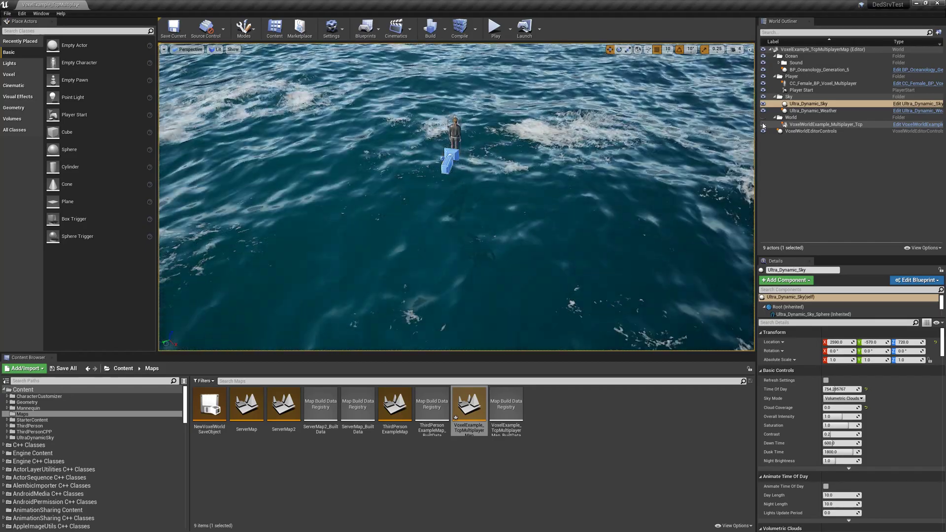
click(763, 125)
right_drag(579, 222, 622, 228)
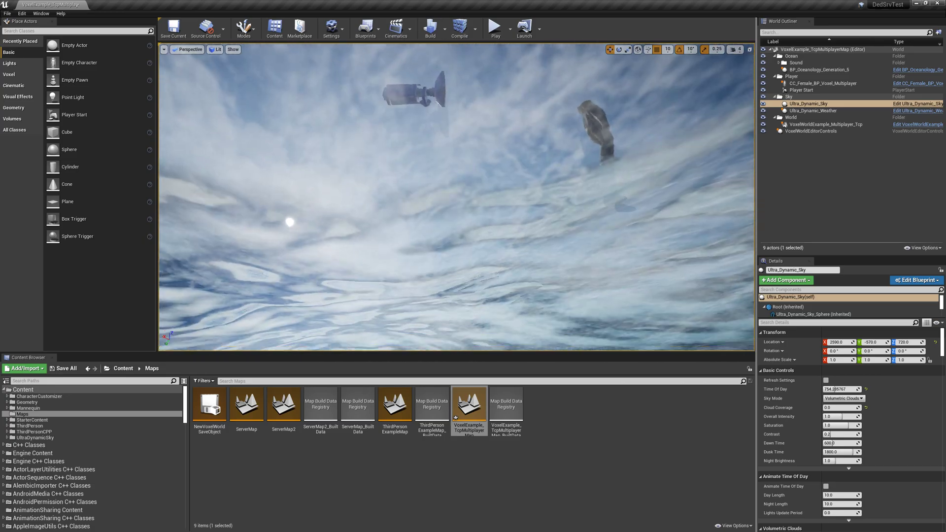
right_drag(456, 197, 503, 237)
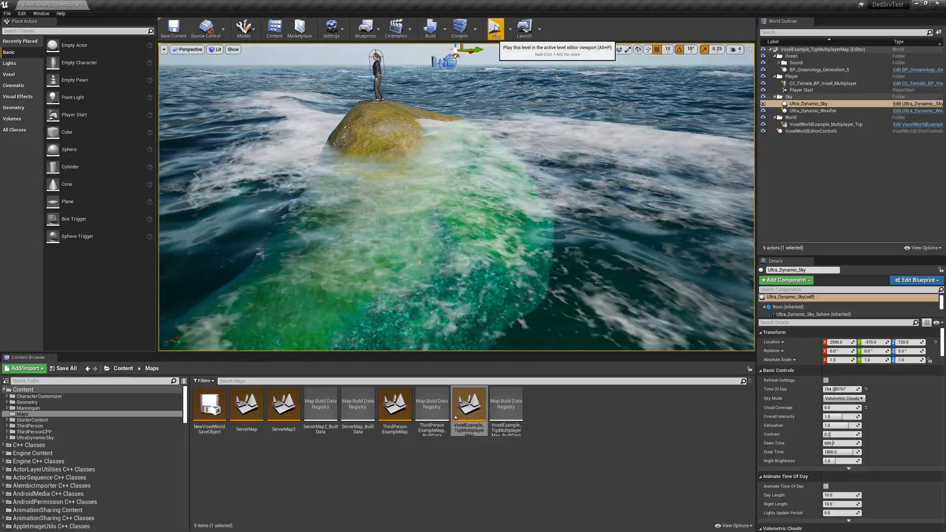
Bring up the packaged WindowsServer and WindowsNoEditor folders in File Explorer and launch the DedSrvTestServer.exe shortcut
key(alt+Tab)
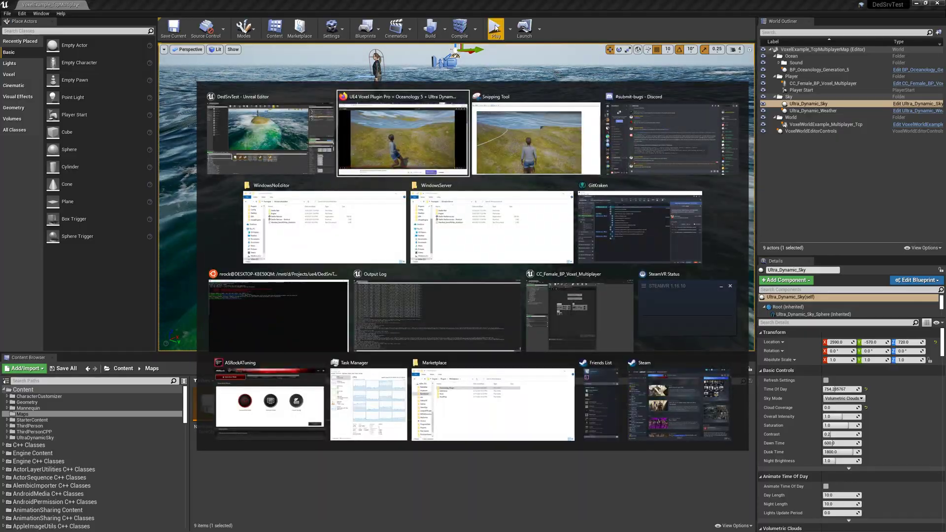
key(alt+Tab)
key(alt+Tab)
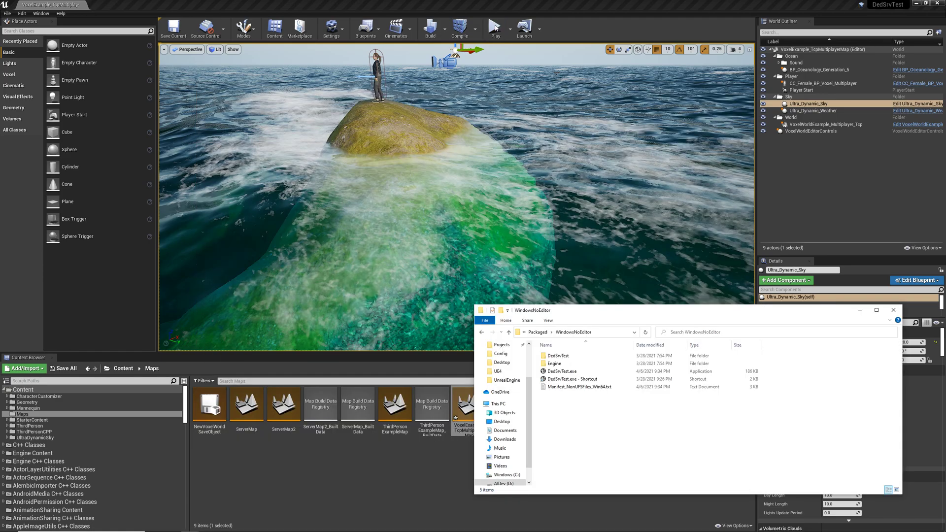
key(alt+Tab)
key(alt+Tab)
key(alt+Tab)
key(alt+Tab)
key(alt+Tab)
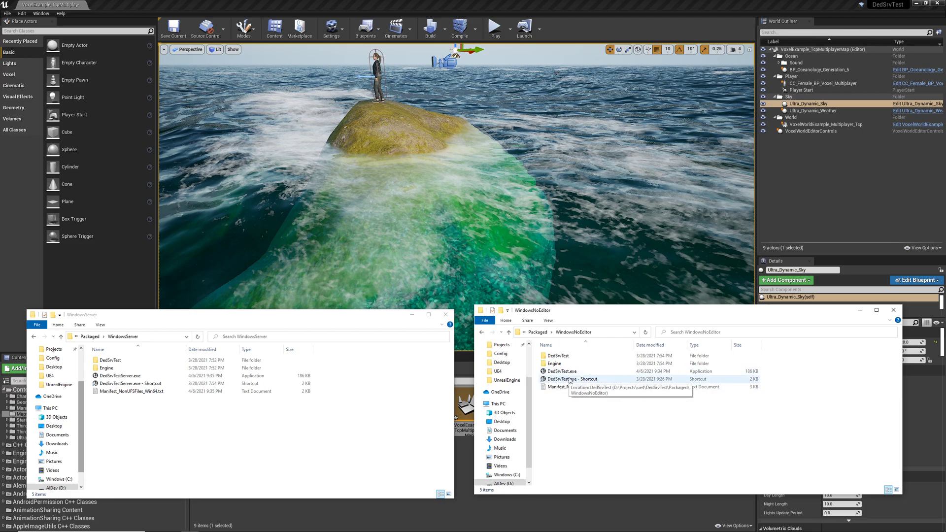
double_click(118, 386)
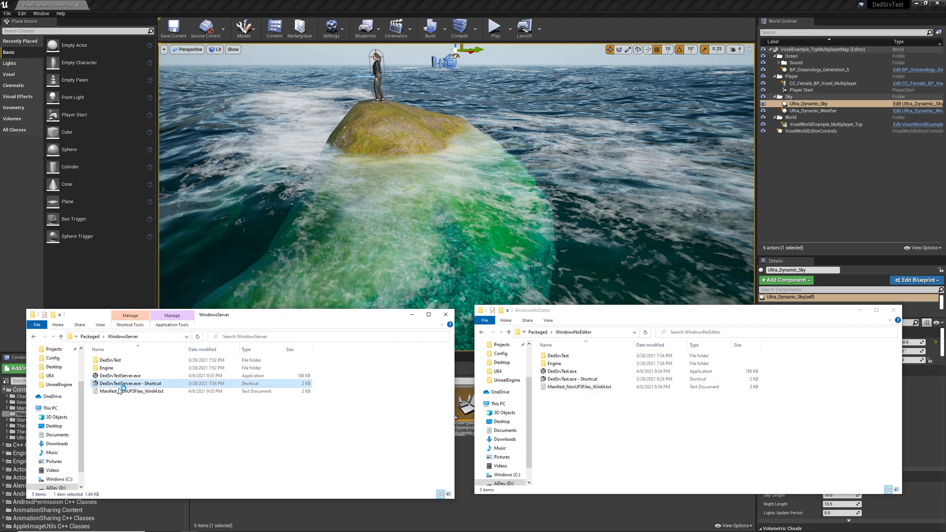
drag(554, 134, 912, 170)
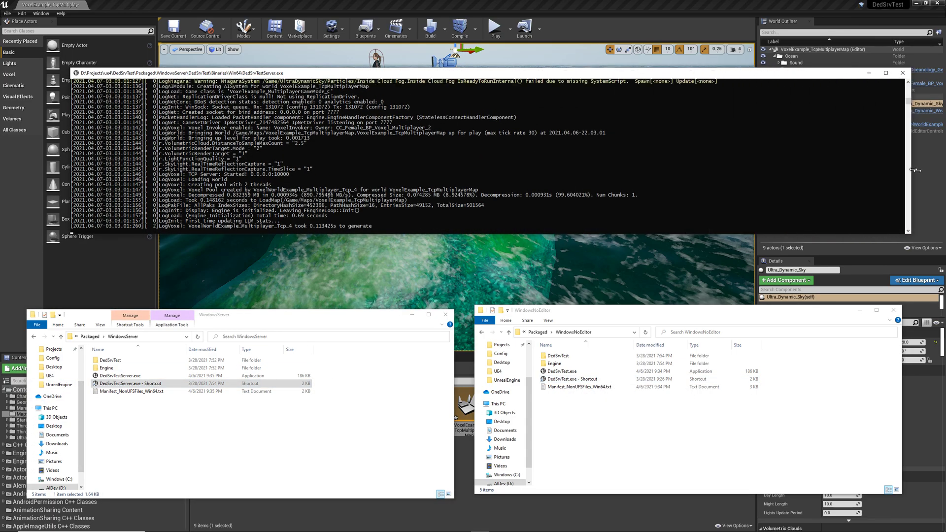
Launch the game client from the DedSrvTest.exe shortcut in the WindowsNoEditor folder
click(614, 448)
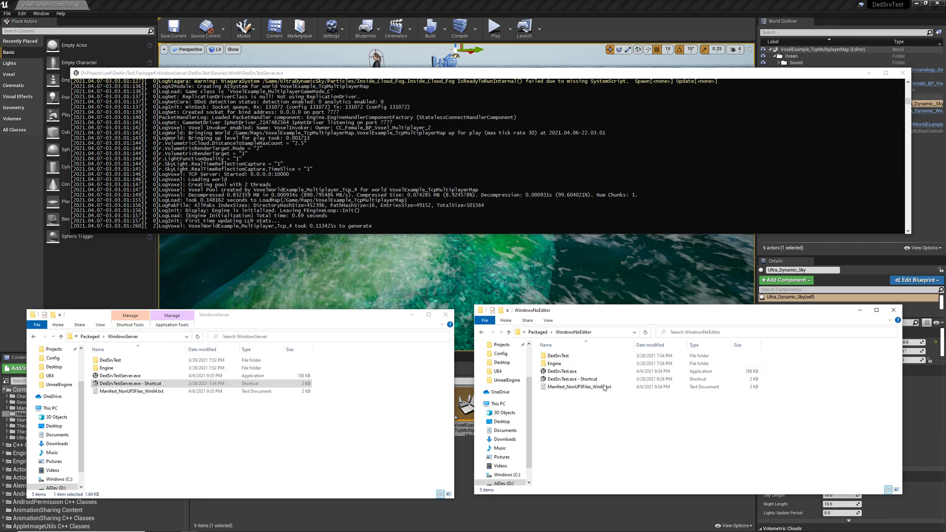
click(572, 379)
double_click(572, 379)
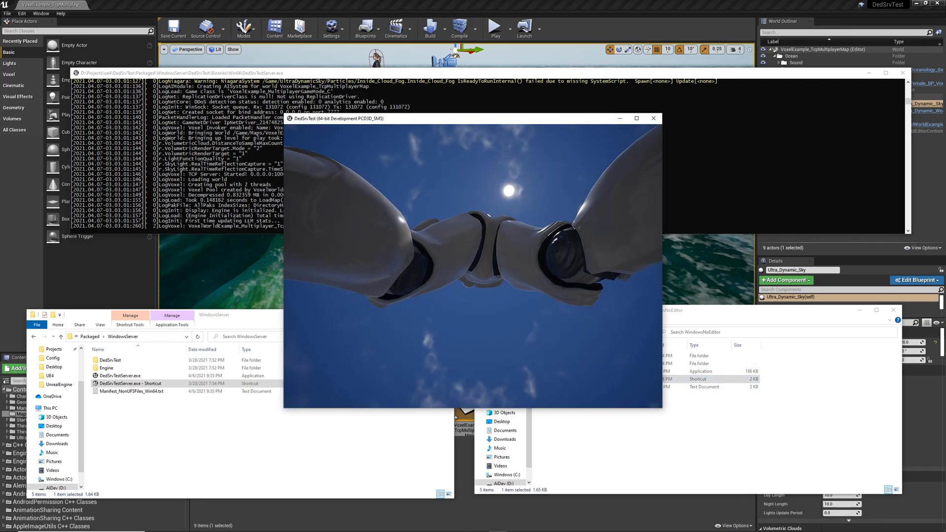
Connect the client to the local server with the console command open 127.0.0.1
key(grave)
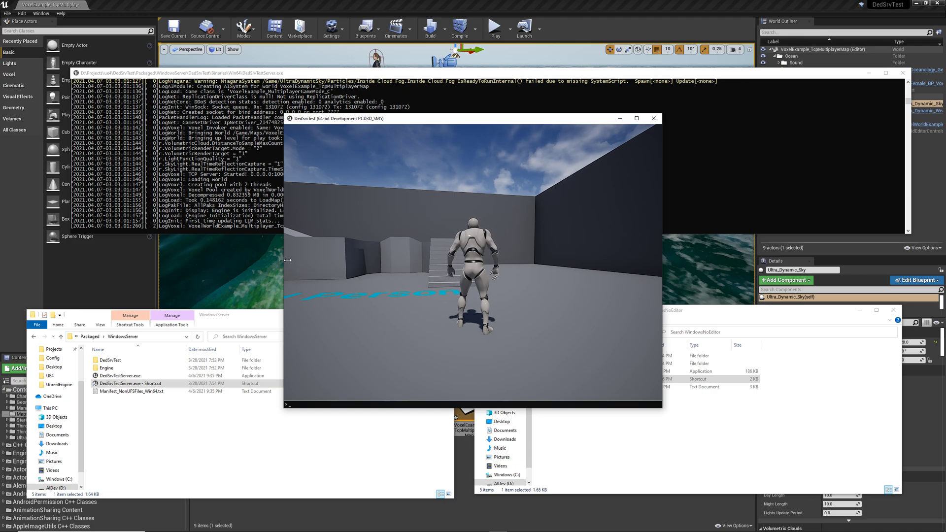
text(opa)
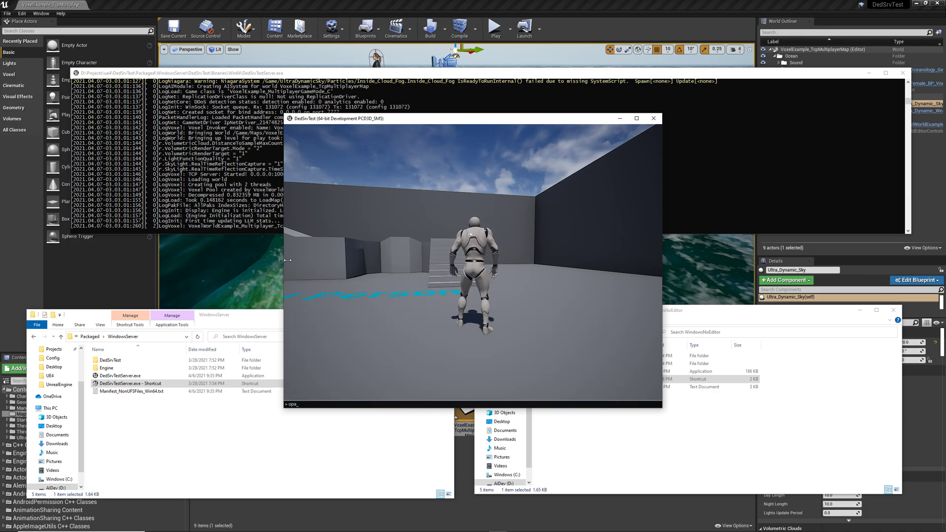
key(BackSpace)
key(BackSpace)
key(BackSpace)
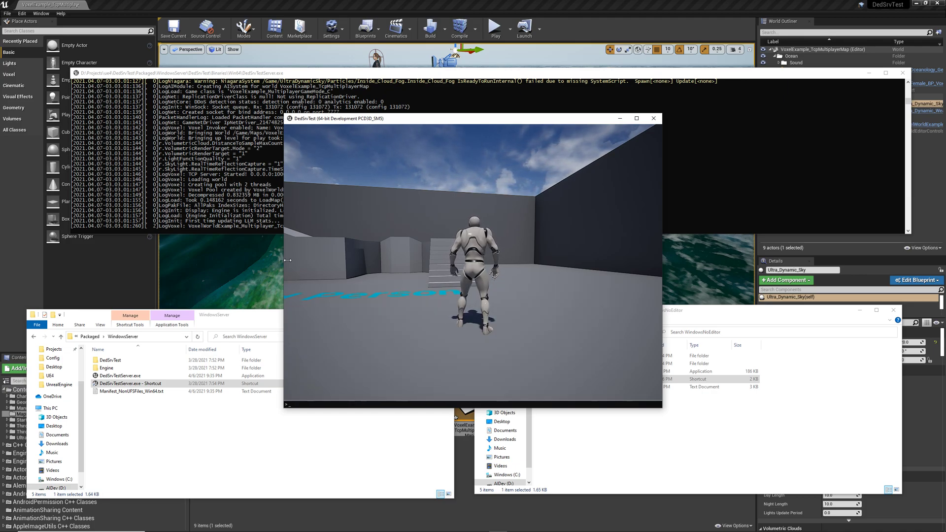
text(open )
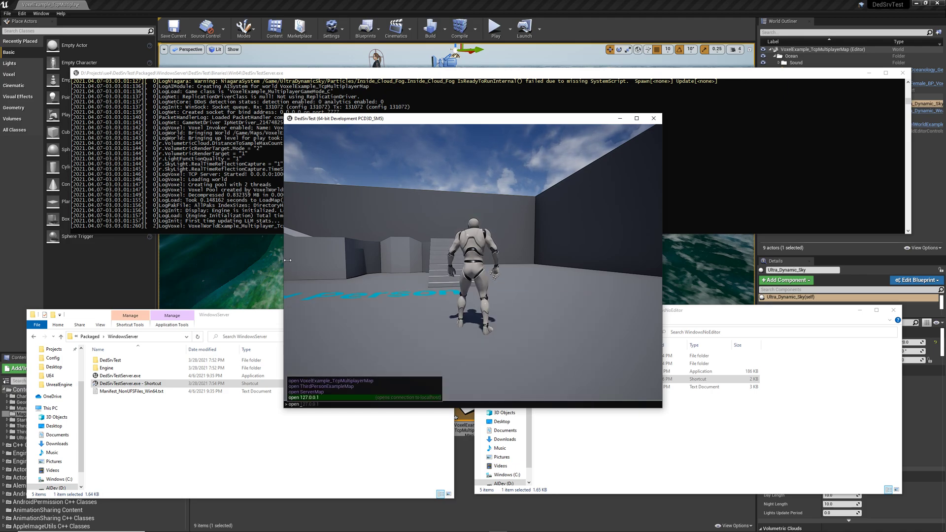
text(127.0.0.1)
key(Return)
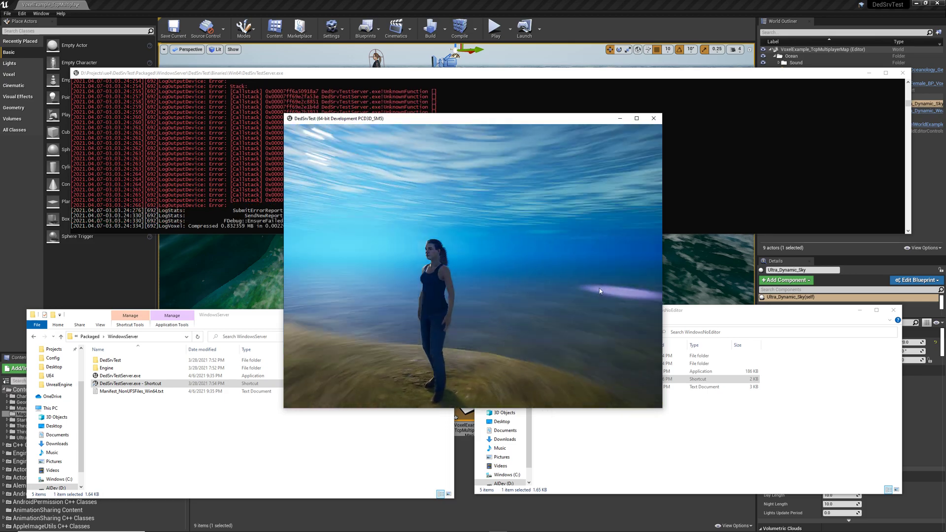
Run the character along the seabed toward the rock arch and apply the voxel brush to the terrain there
key(w)
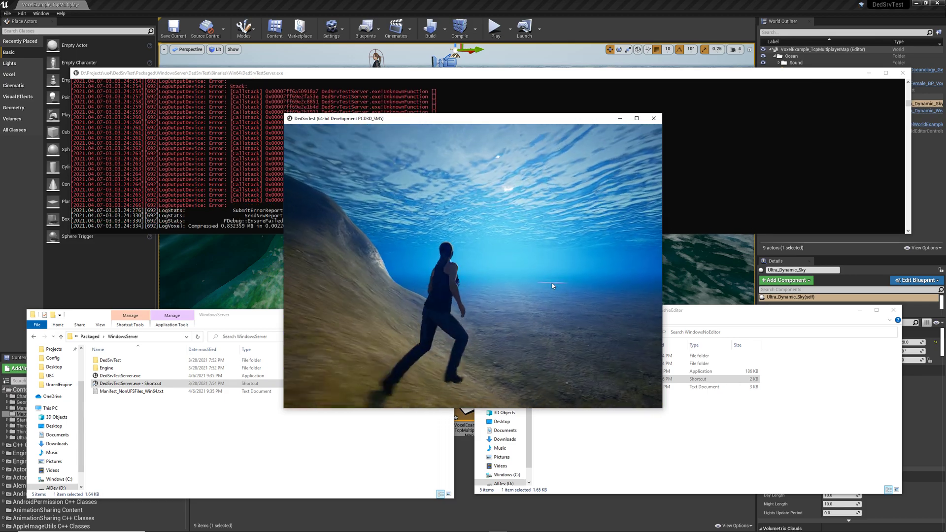
click(535, 280)
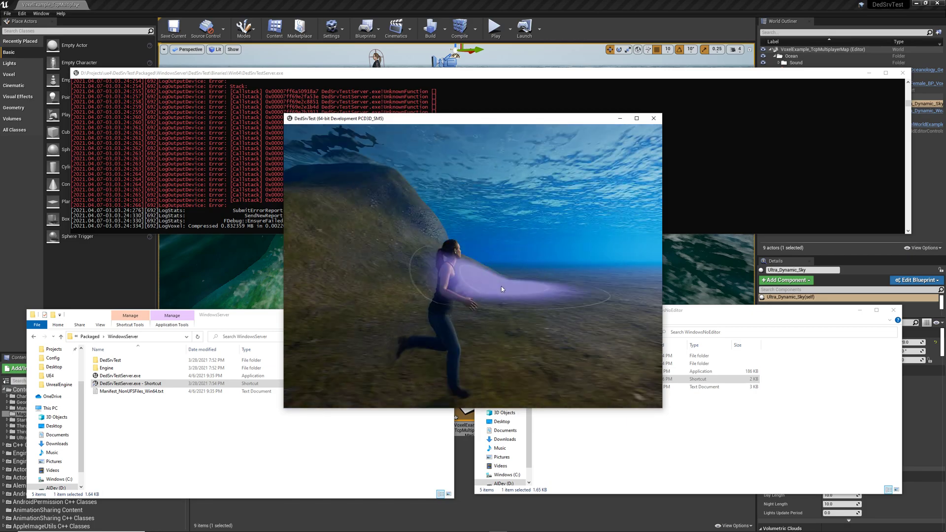
key(w)
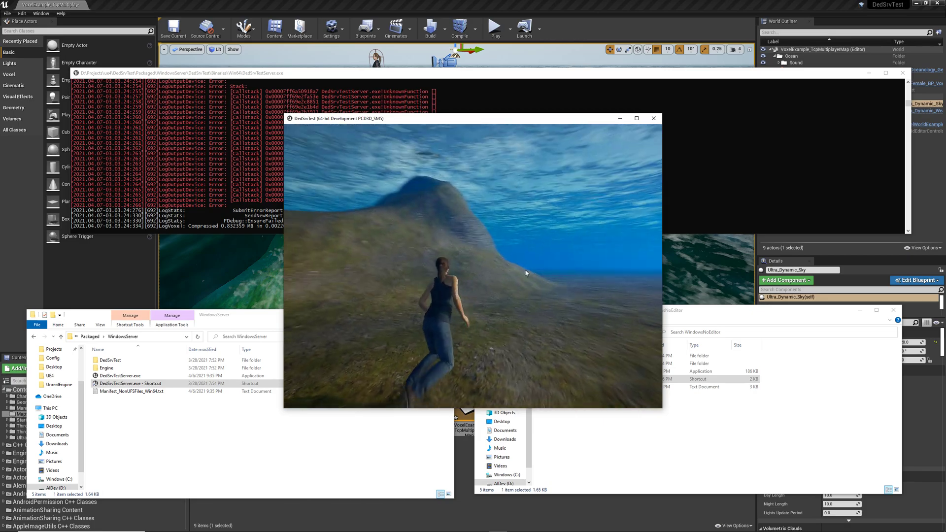
click(418, 270)
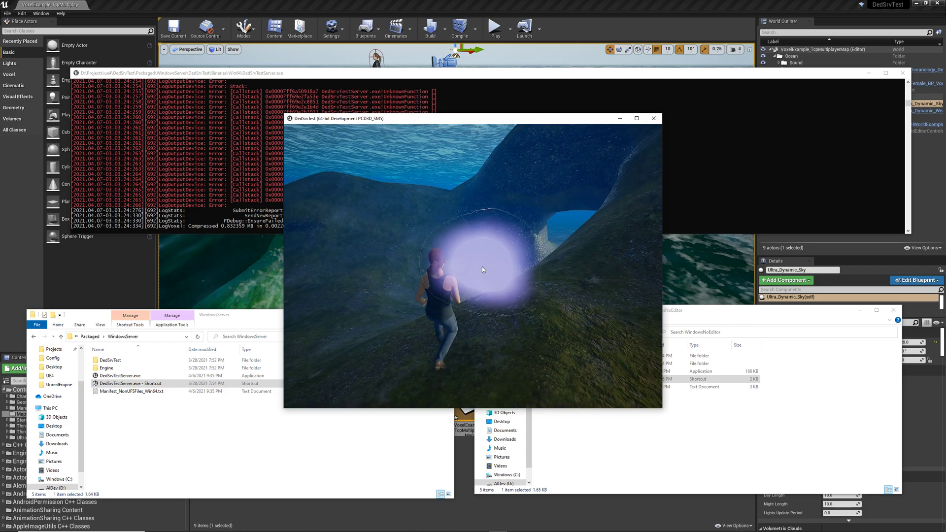
click(478, 262)
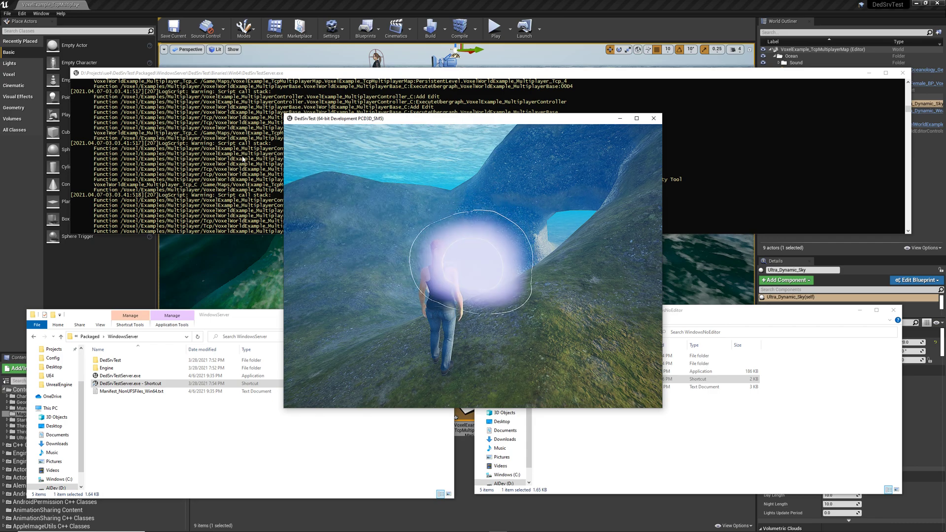
Examine the warnings and the failed ensure condition with its call stack in the dedicated server's log
click(277, 173)
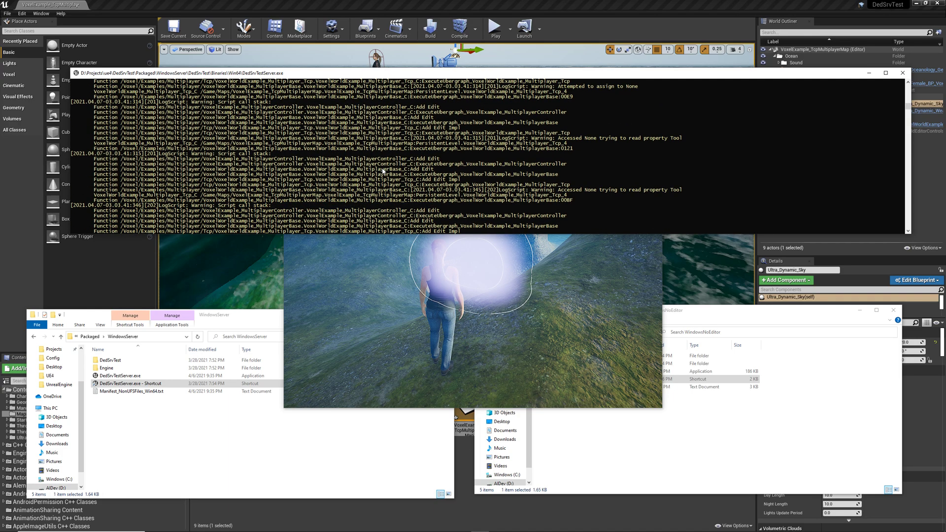
scroll(387, 170, up, 15)
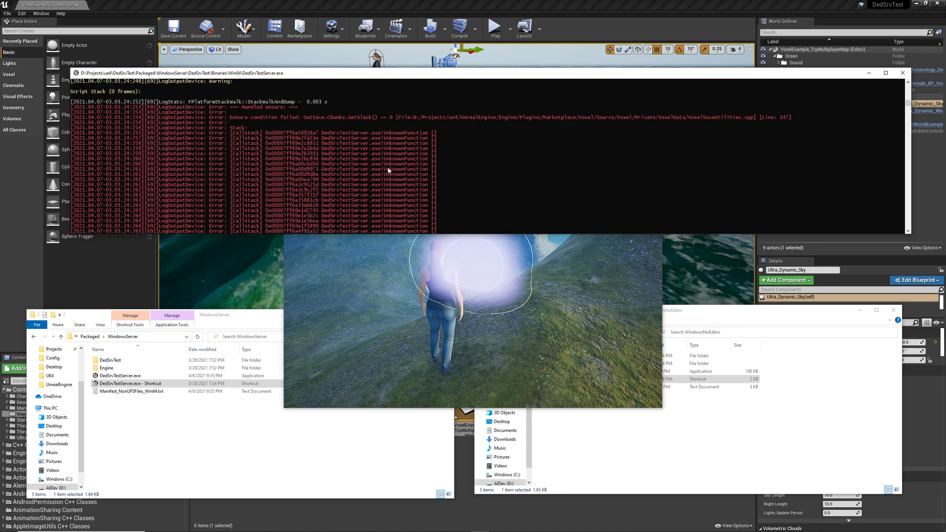
scroll(249, 108, down, 1)
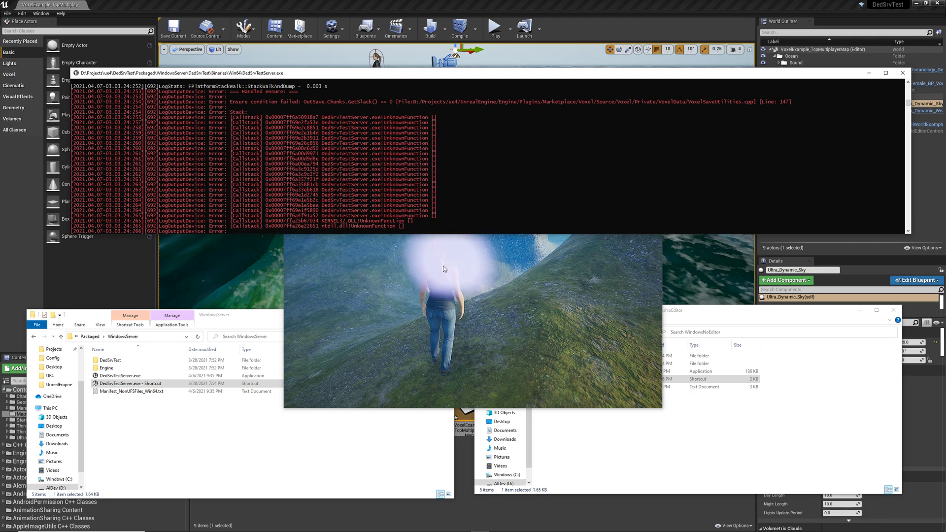
Run the character in the game client up the rock arch and out of the water to the second character
click(397, 277)
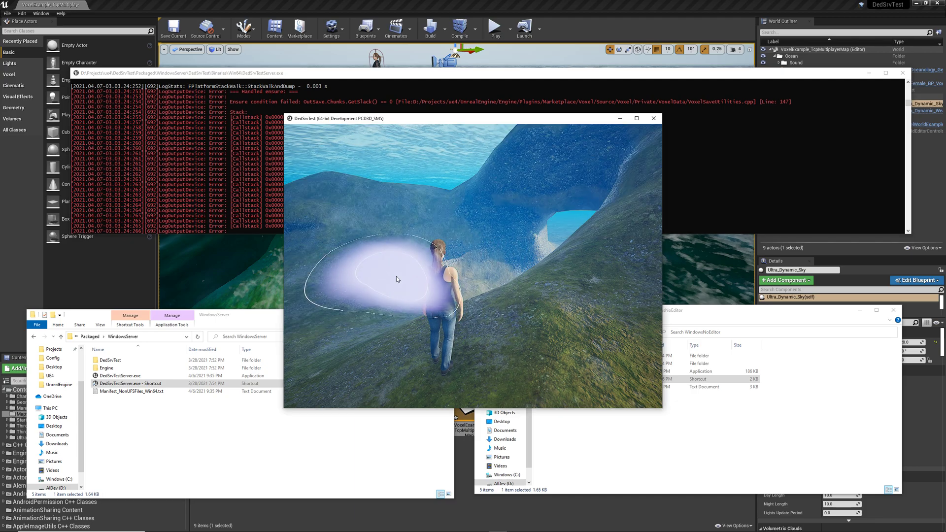
right_drag(460, 248, 486, 217)
key(w)
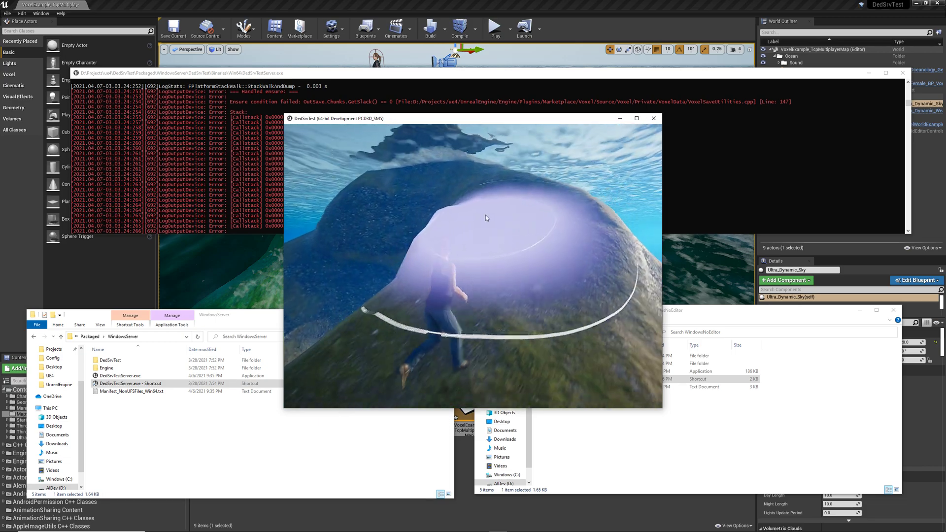
key(w)
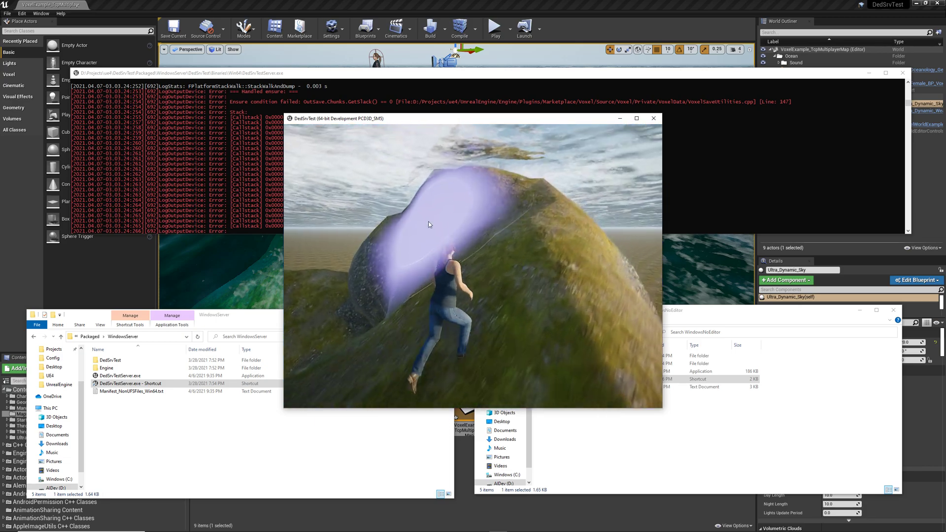
key(w)
right_drag(428, 224, 332, 243)
key(w)
mouse_move(435, 185)
right_down()
mouse_move(348, 188)
mouse_move(443, 170)
mouse_move(617, 179)
mouse_move(418, 187)
right_up()
key(w)
key(s)
key(w)
Open the character customizer, try another preset, view the Upper Body apparel options and close the customizer
key(c)
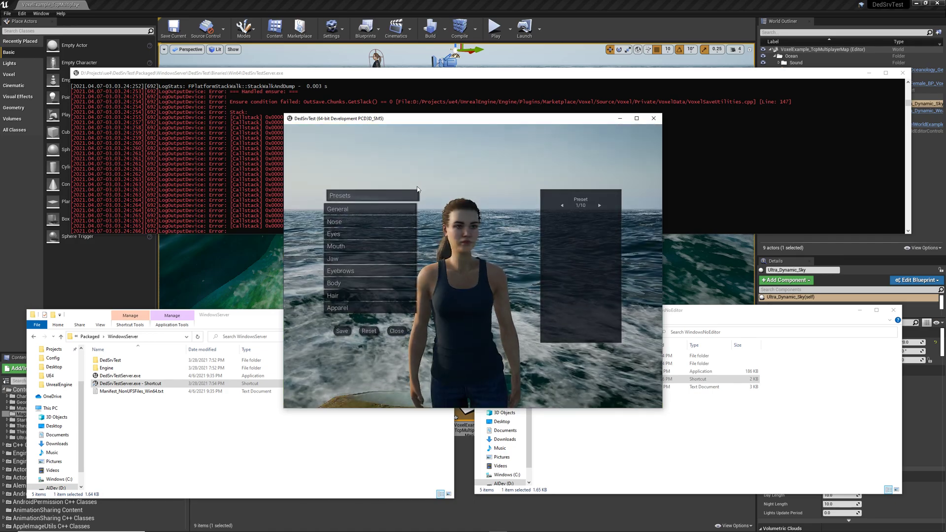
click(601, 210)
click(602, 209)
click(339, 309)
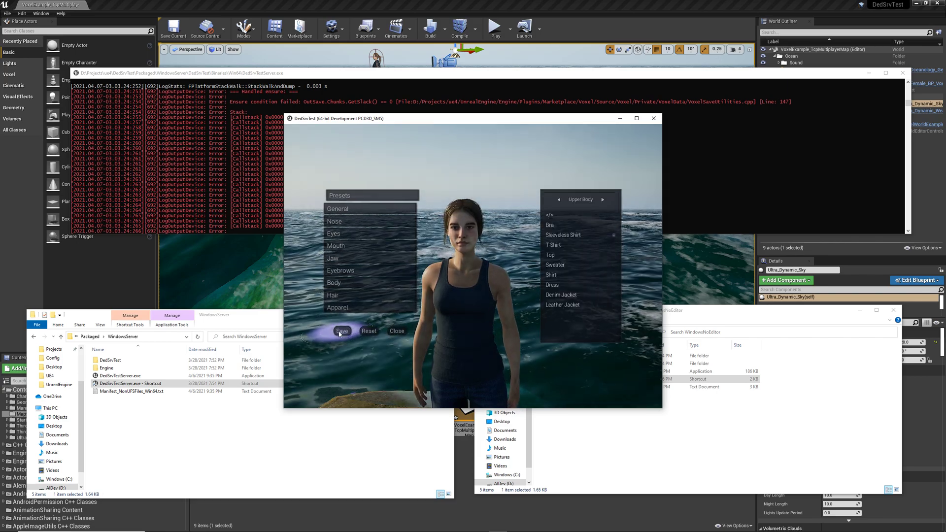
click(397, 331)
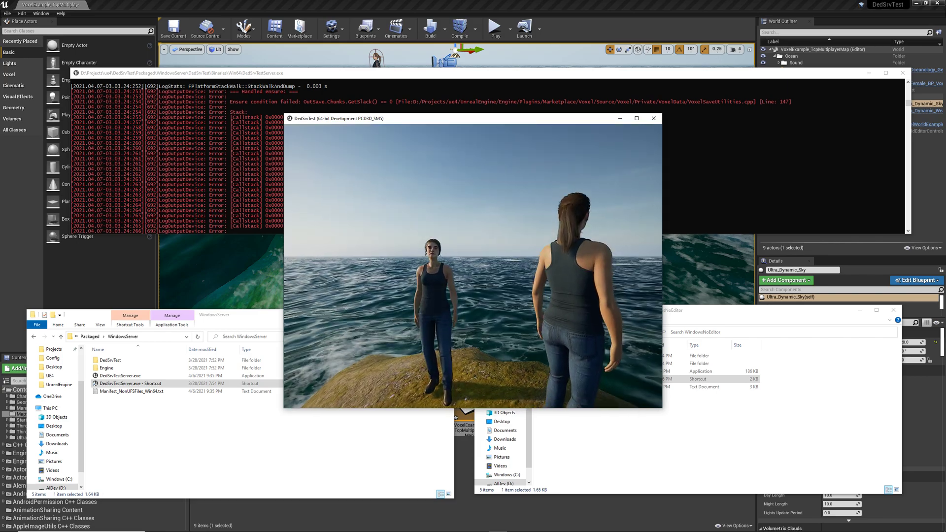
Reopen the character customizer, choose preset 6/10, save it and close the customizer
key(c)
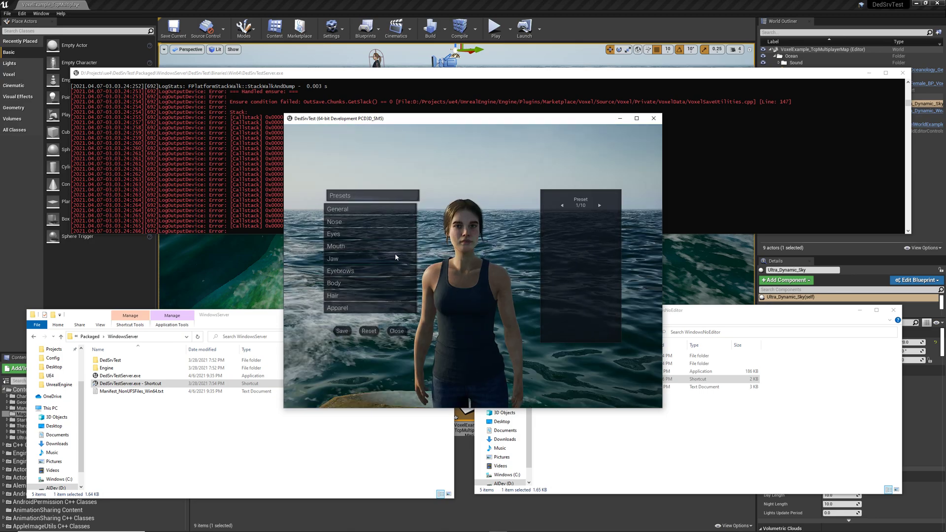
click(600, 206)
click(600, 205)
click(600, 206)
click(599, 206)
click(600, 206)
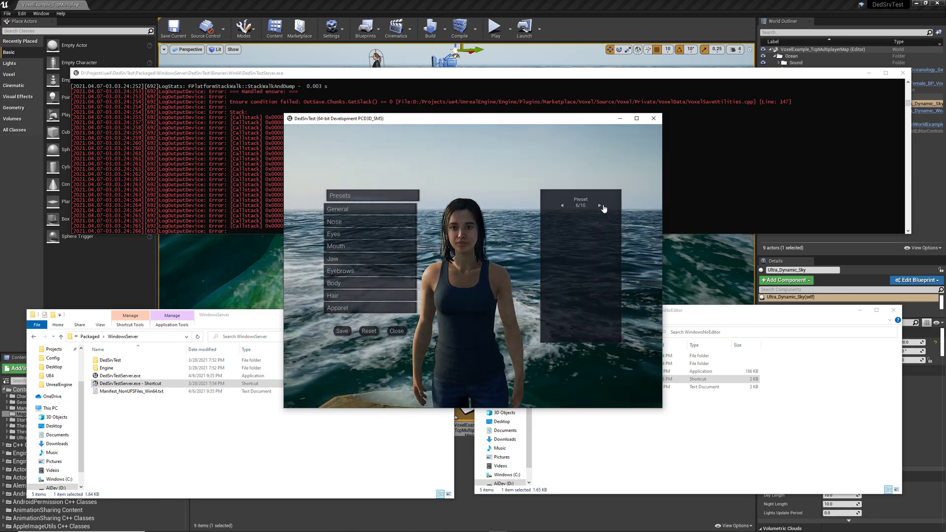
click(342, 332)
click(397, 331)
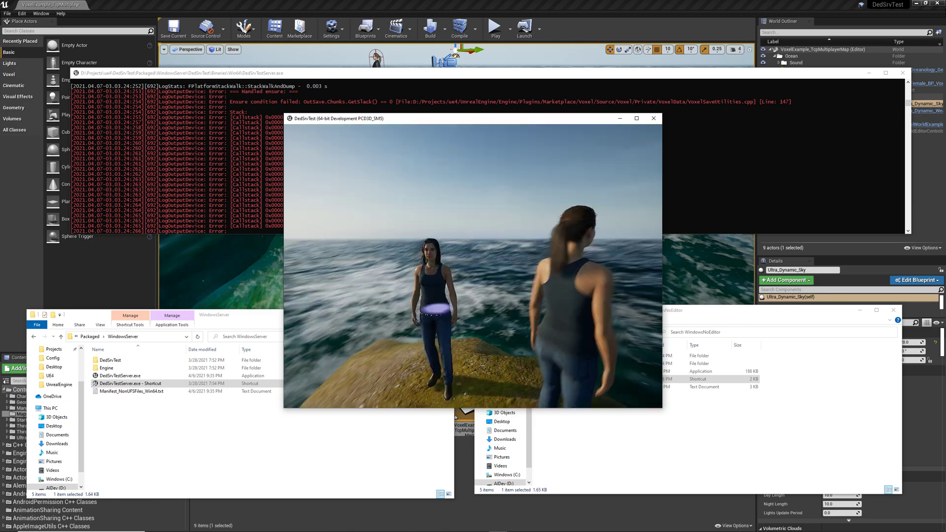
Run the character past the second character and down the rock into the shoreline foam
key(w)
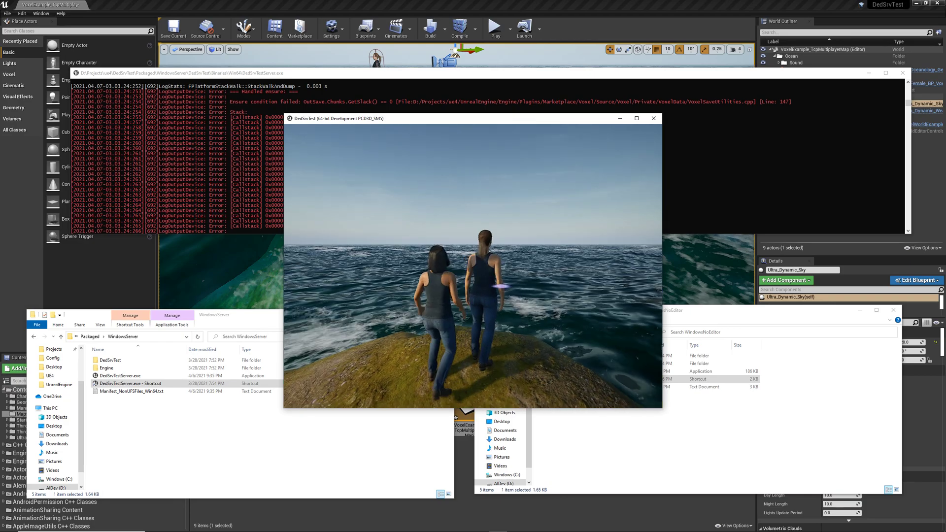
key(w)
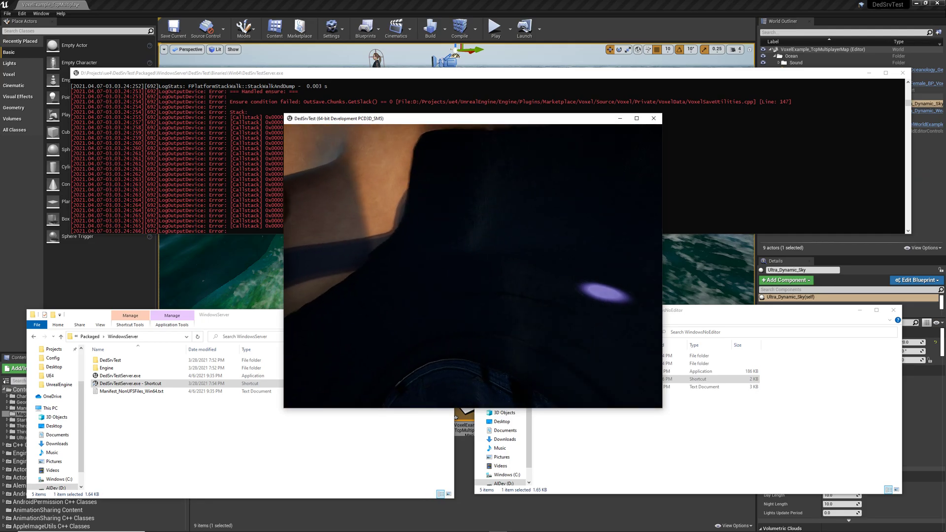
key(w)
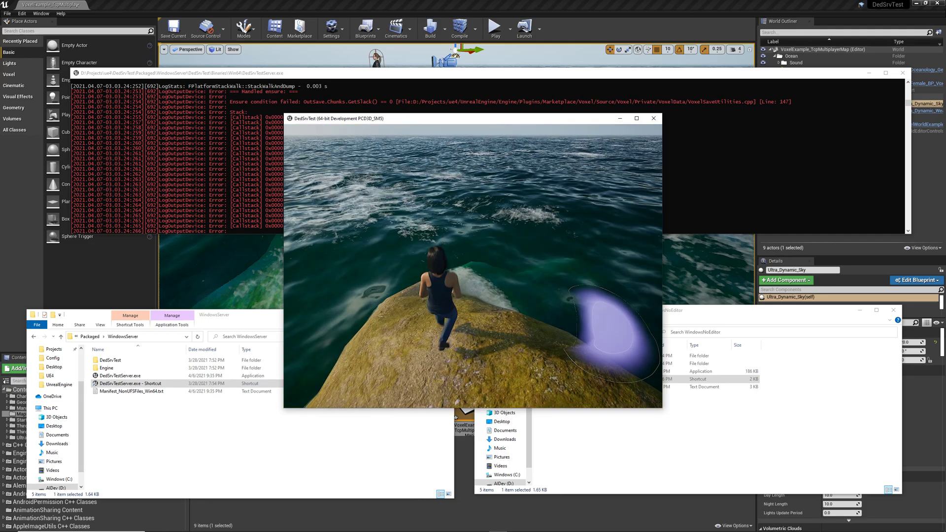
key(w)
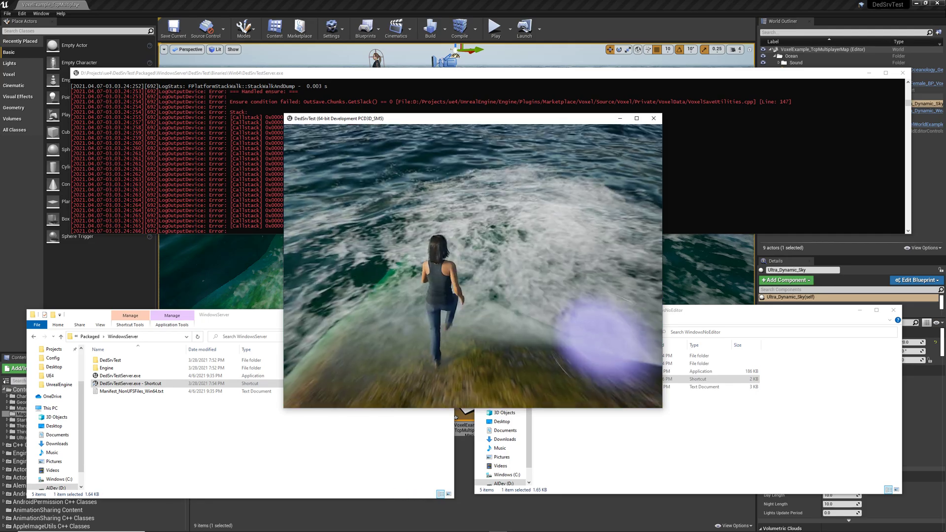
key(w)
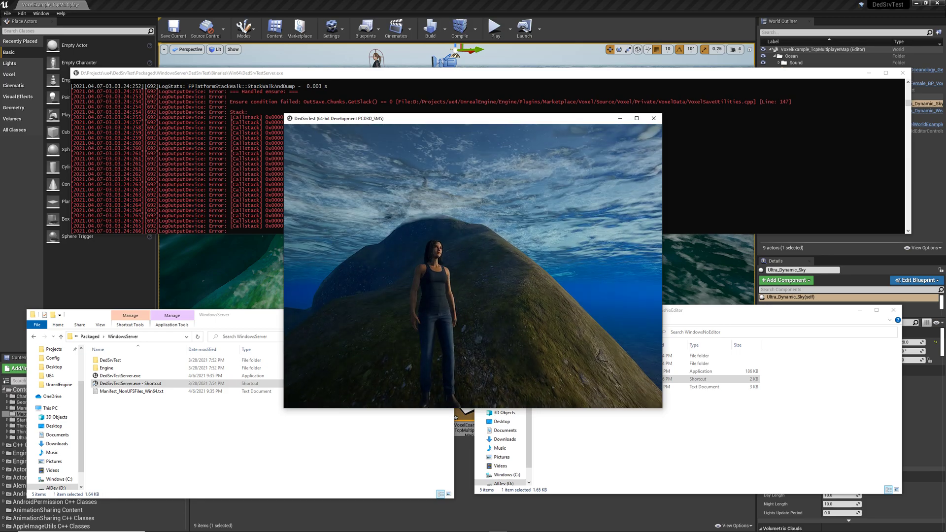
Run the character along the underwater rock slope and examine the lighting, fog and water surface from below
key(w)
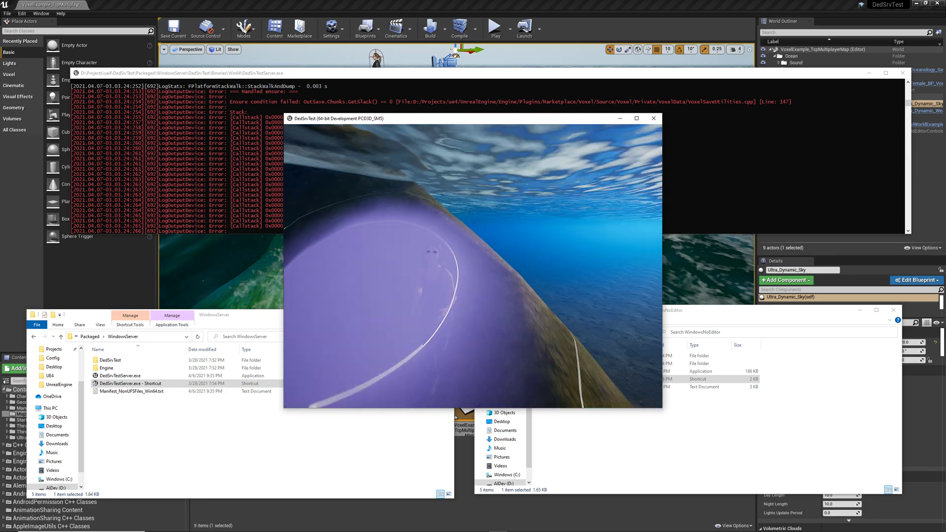
key(w)
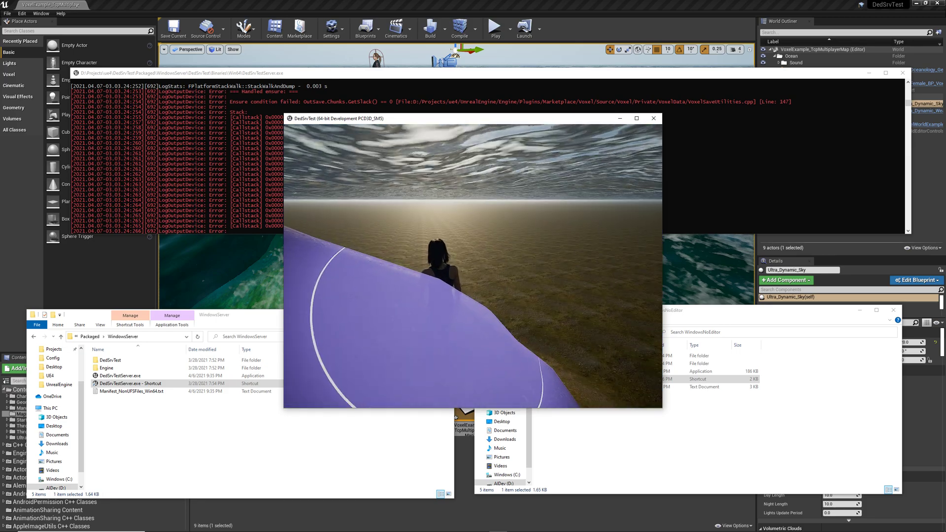
key(w)
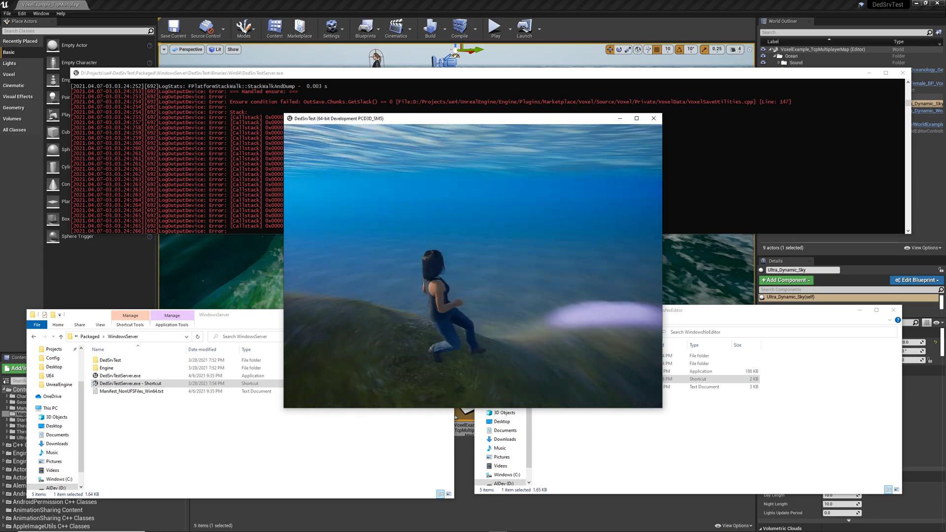
key(w)
key(d)
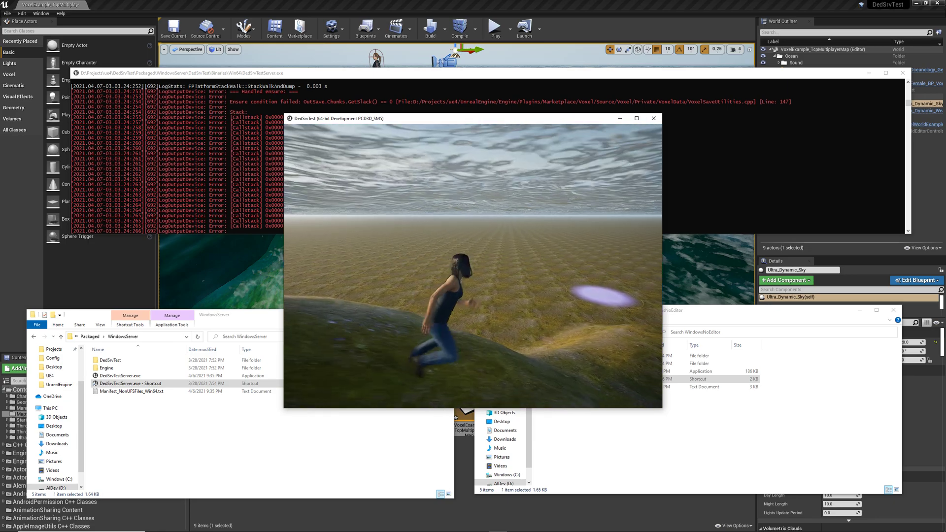
key(d)
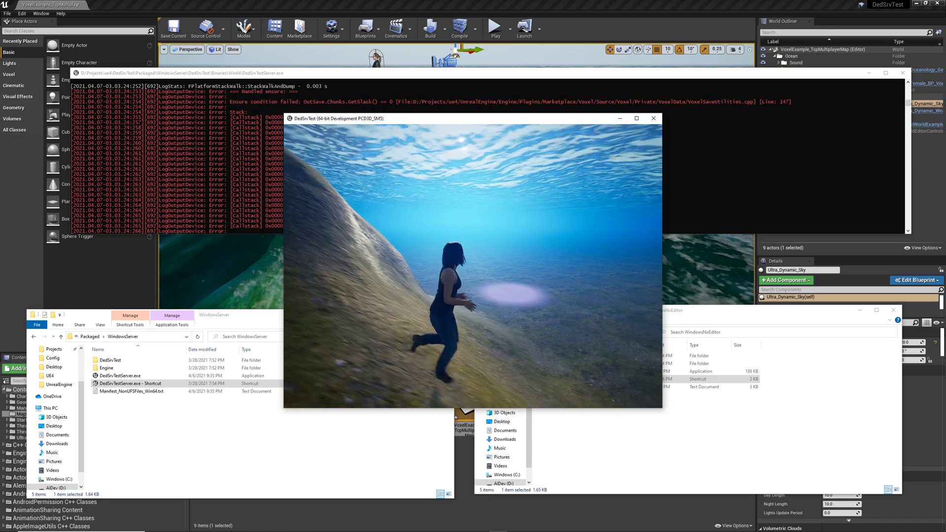
key(d)
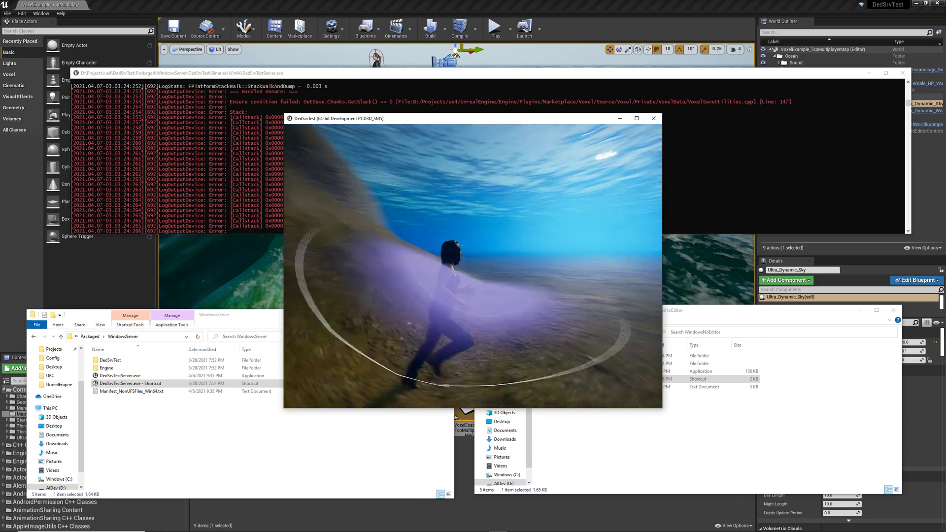
Switch to the Firefox window with the YouTube video UE4 Voxel Plugin Pro + Oceanology 5 + Ultra Dynamic Sky/Weather and read its viewer comments
key(alt+Tab)
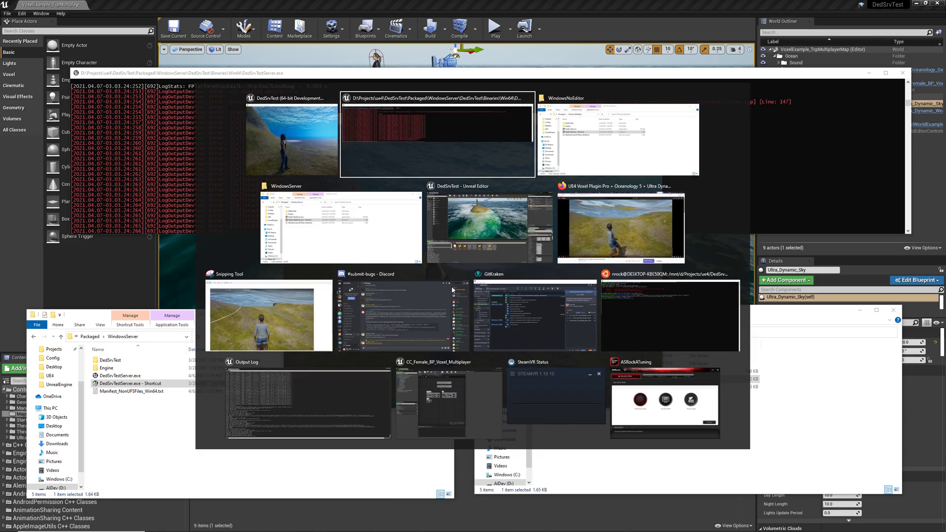
key(Tab)
key(Tab)
key(Tab)
key(Tab)
key(Tab)
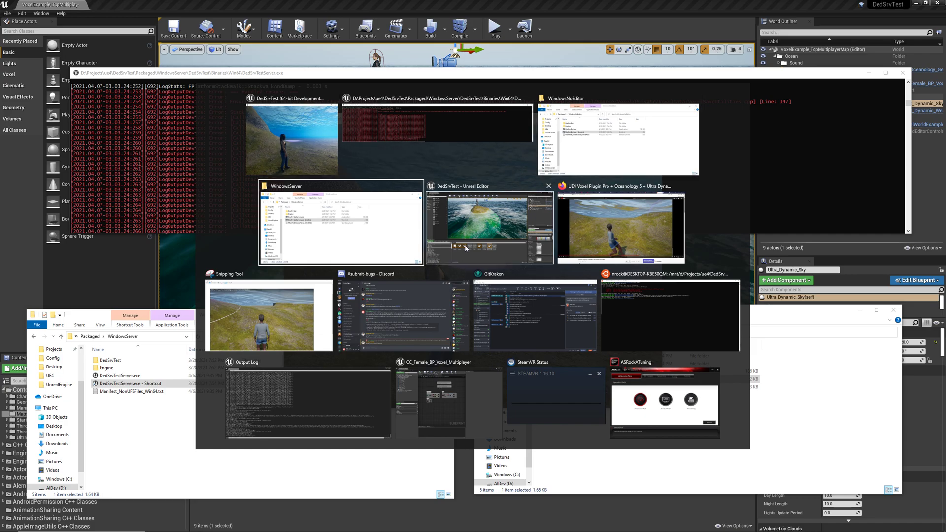
key(Tab)
key(Tab)
key(Tab)
key(Tab)
key(Tab)
key(Tab)
key(Tab)
key(Tab)
key(Tab)
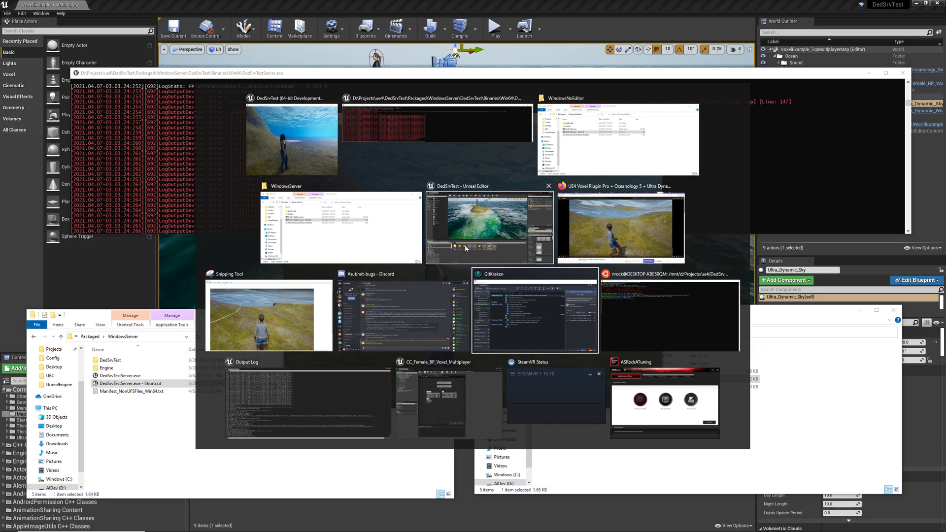
key(Tab)
key(Tab)
key(Tab)
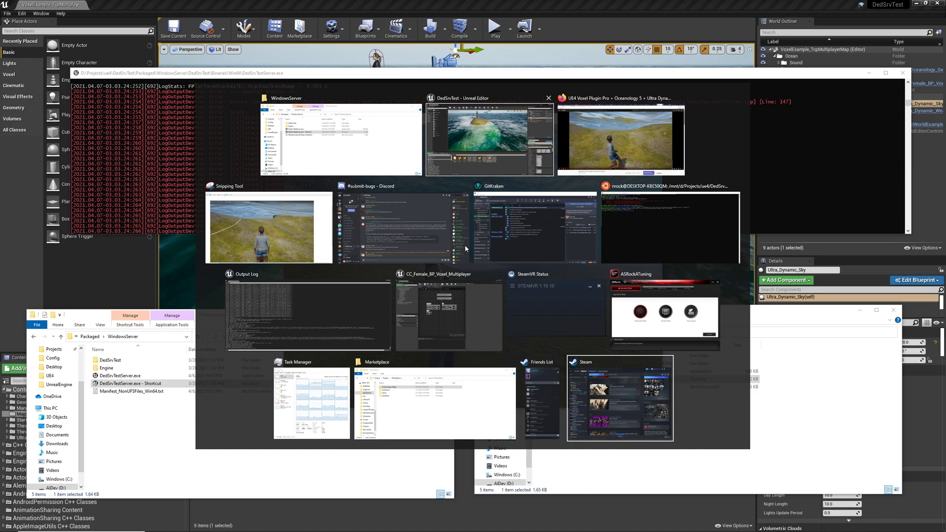
key(alt+Tab)
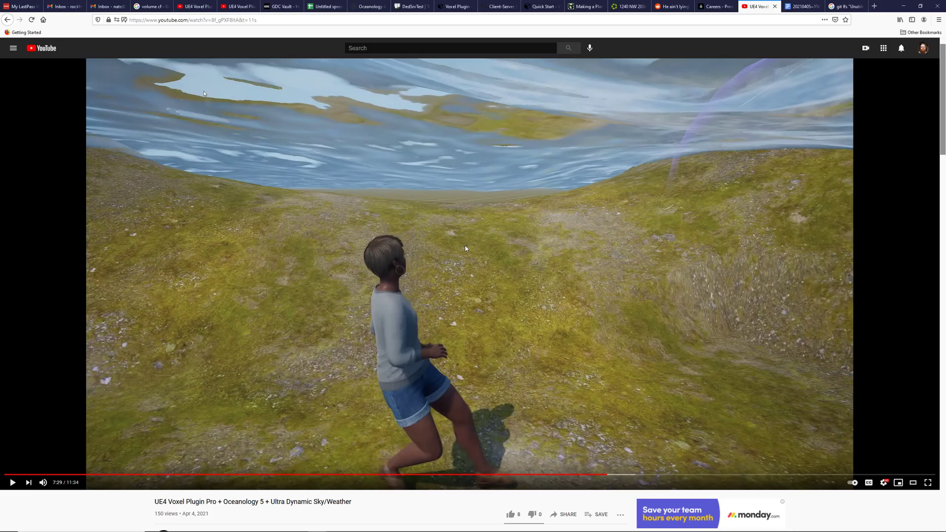
scroll(370, 329, down, 9)
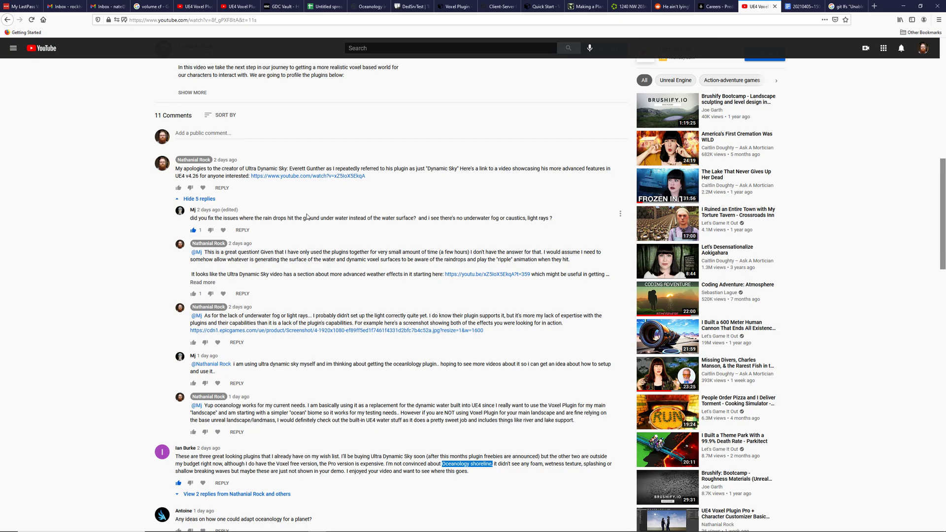
scroll(330, 236, up, 10)
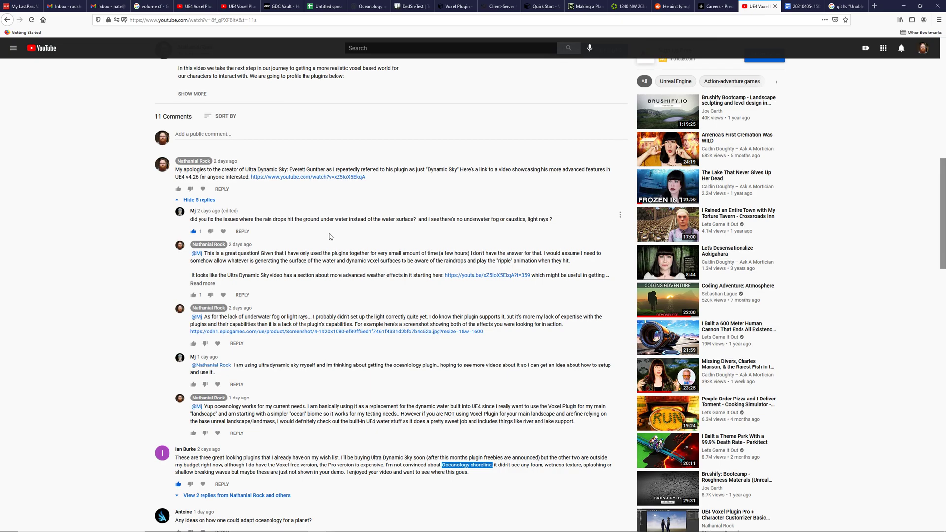